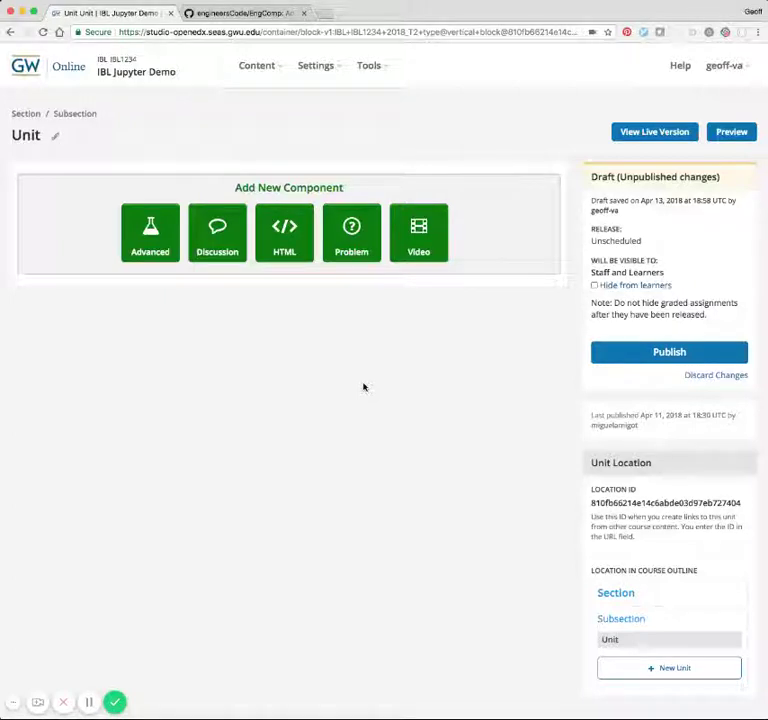
- Add a Jupyter Notebook Viewer from the Advanced component list
left_click(160, 243)
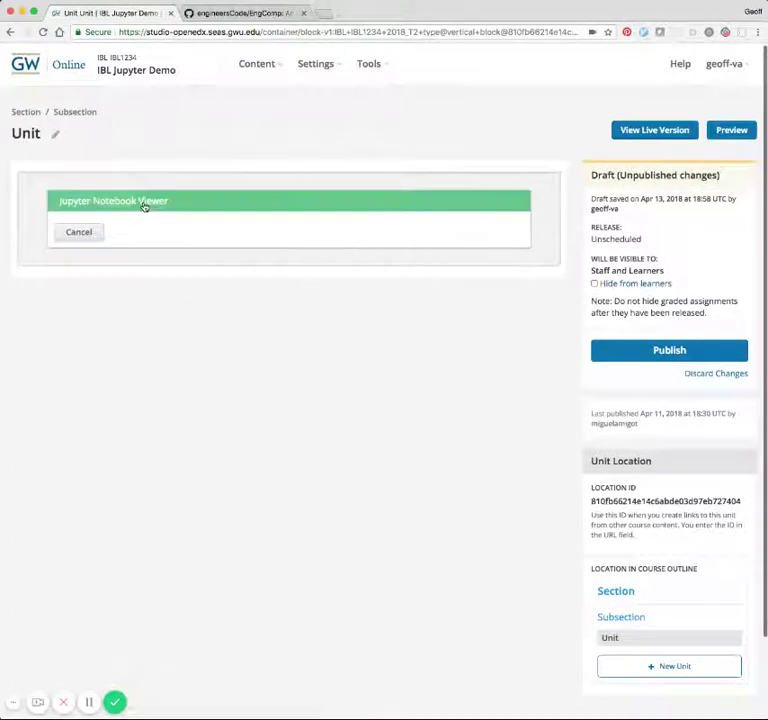
left_click(145, 205)
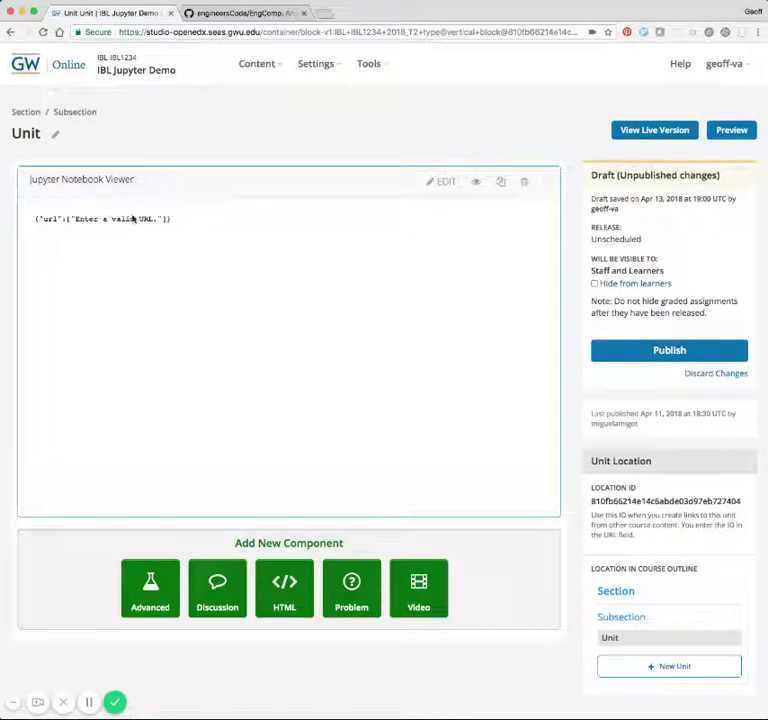
- Open the viewer's editor, then browse GitHub to modules/1_offtheground/1_Interacting_with_Python.ipynb
left_click(440, 181)
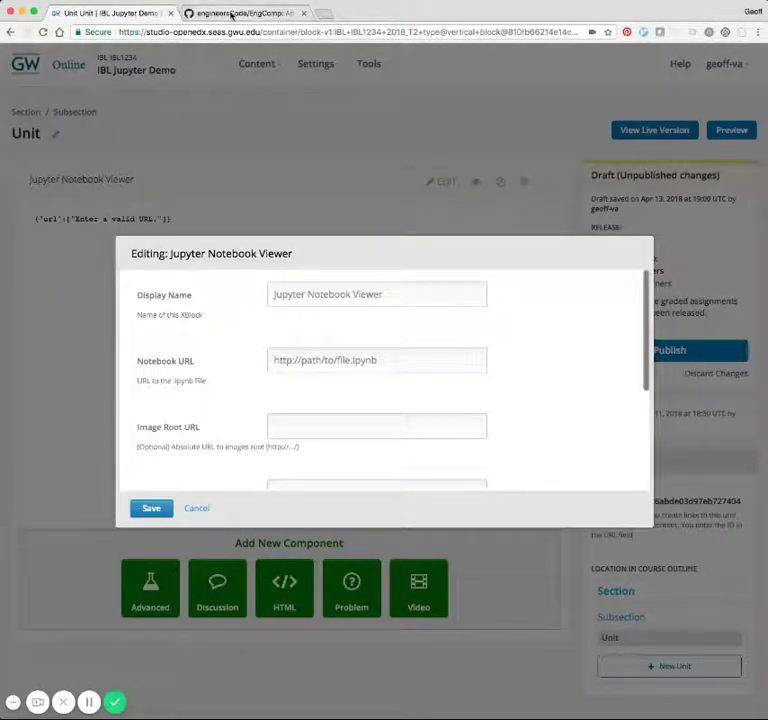
left_click(232, 14)
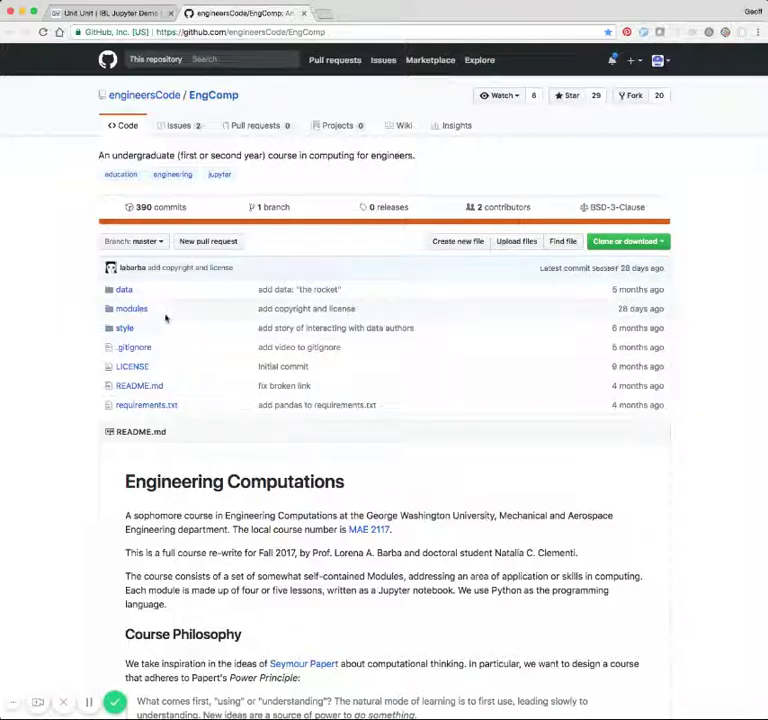
left_click(135, 310)
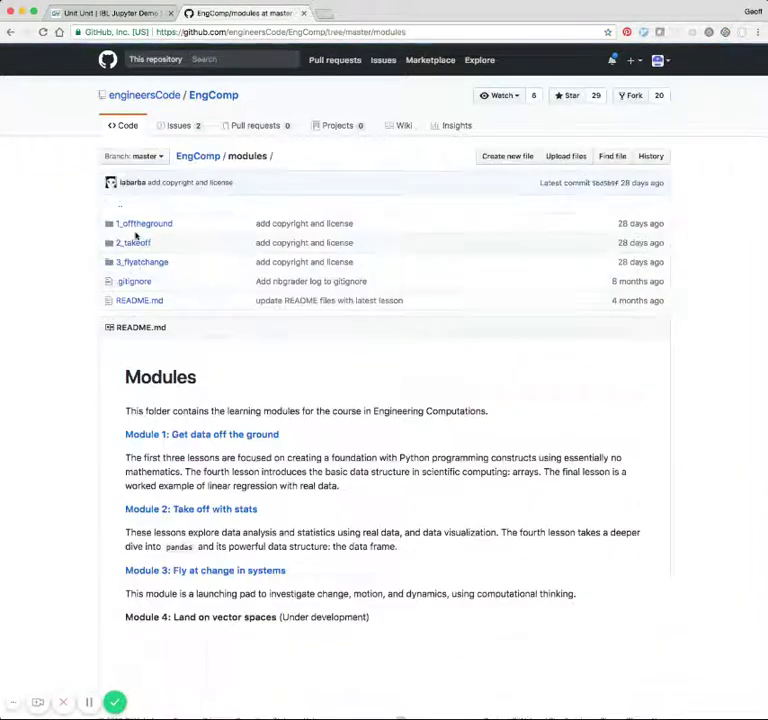
left_click(140, 225)
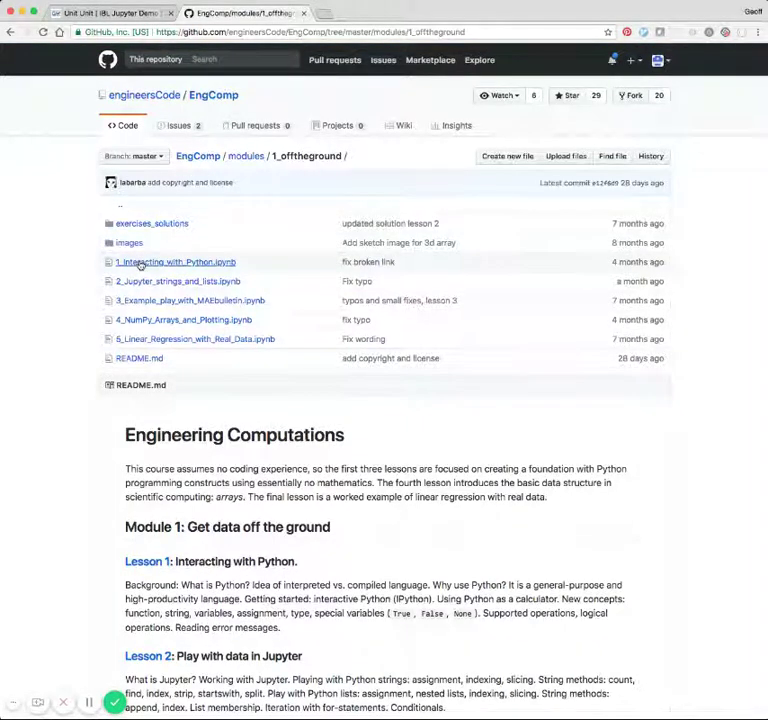
left_click(140, 263)
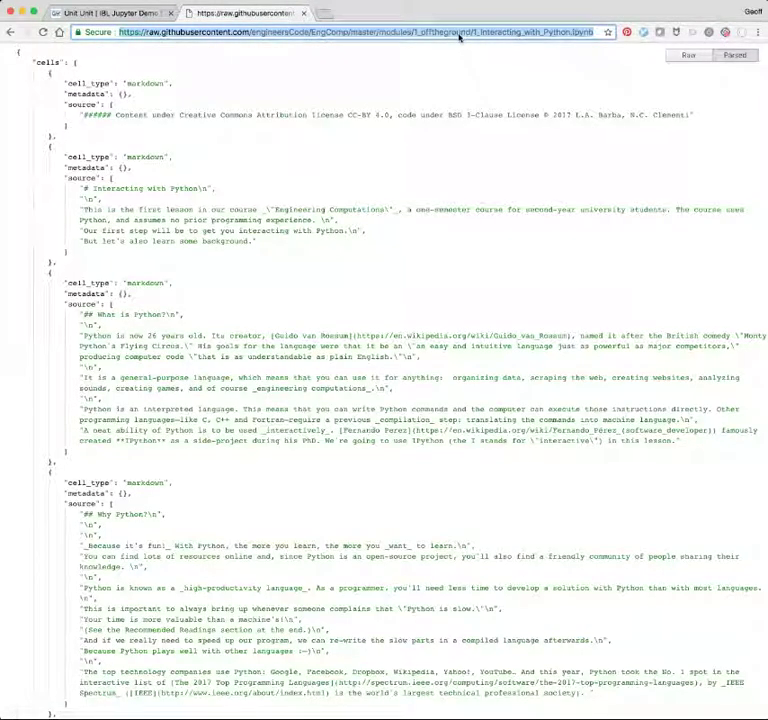
- Replace the placeholder Notebook URL with the raw GitHub notebook address and save
left_click(157, 10)
left_click_drag(380, 360, 238, 360)
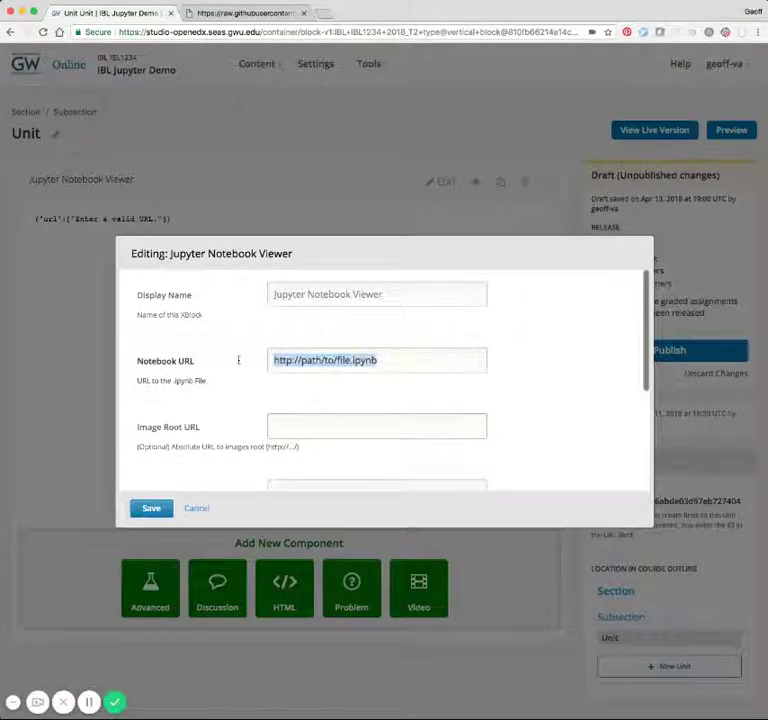
key("ctrl+v")
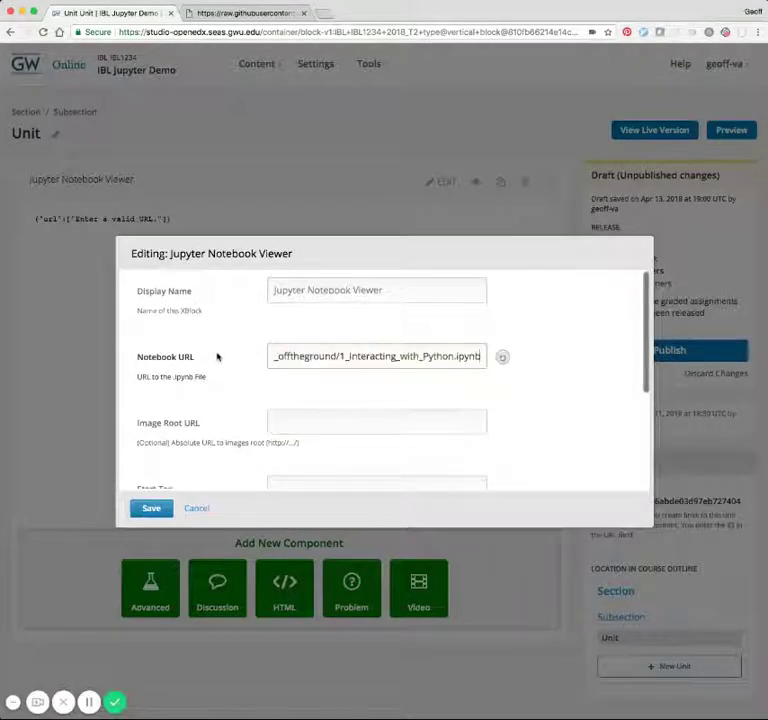
left_click(151, 508)
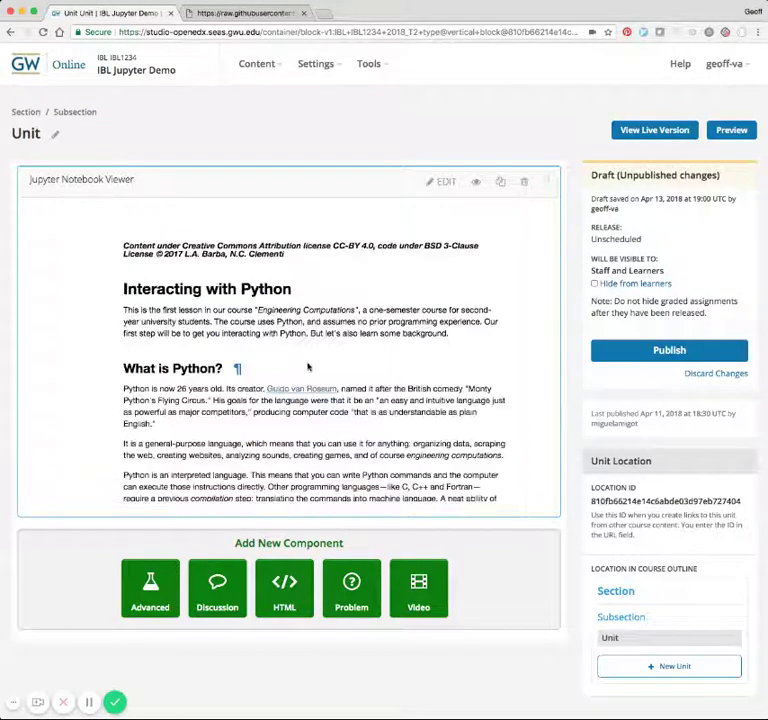
- Scroll up and down through the rendered Interacting with Python notebook in the viewer
scroll(308, 367, "down", 10)
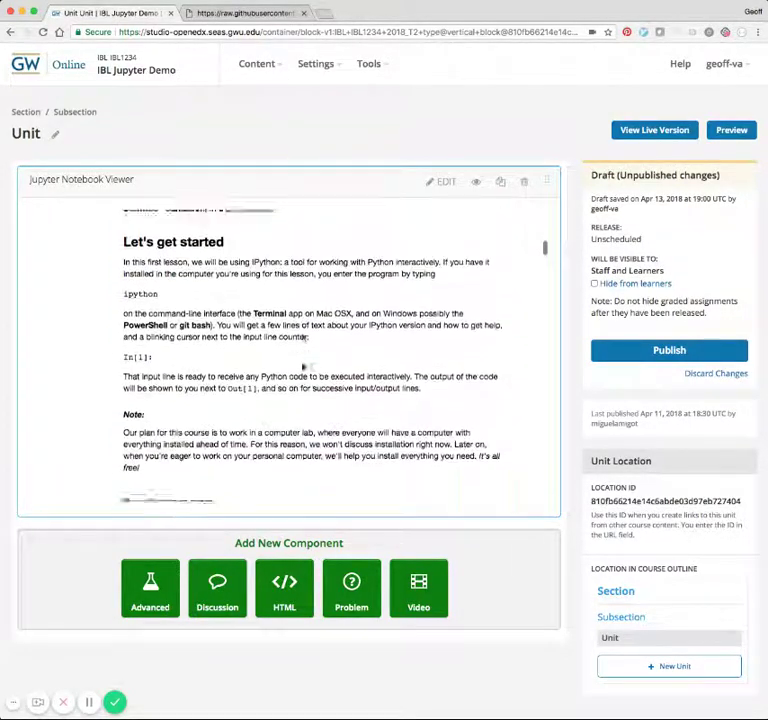
scroll(304, 366, "down", 15)
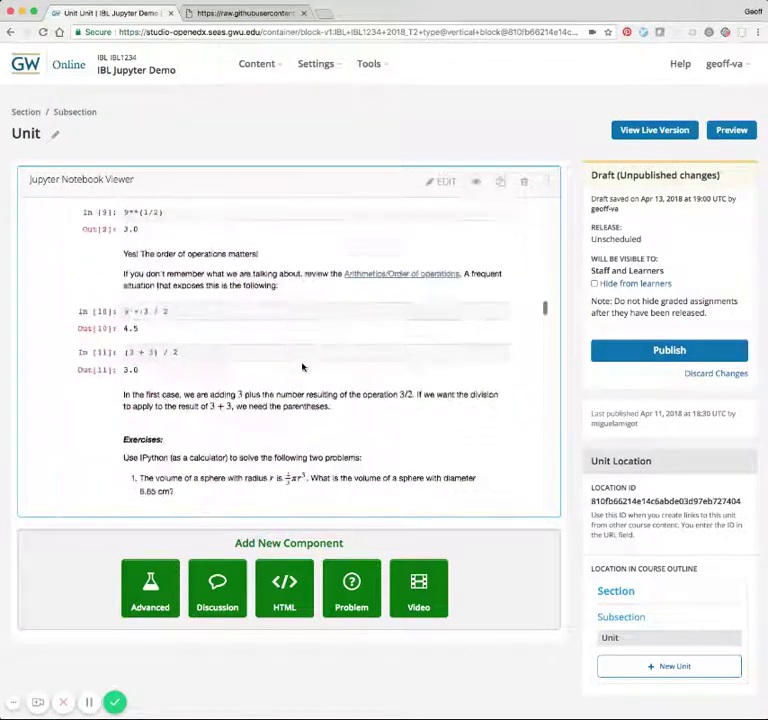
scroll(303, 367, "down", 15)
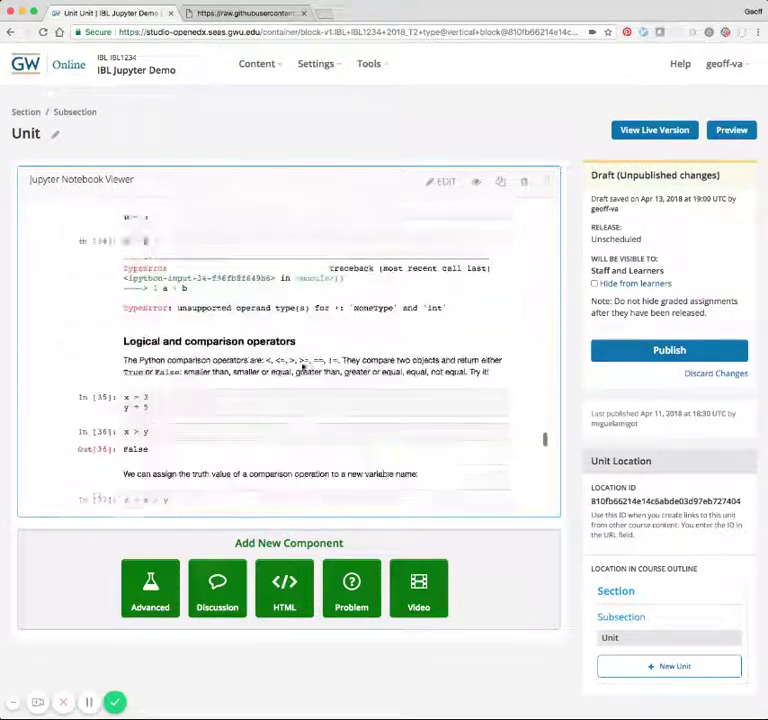
scroll(303, 367, "down", 15)
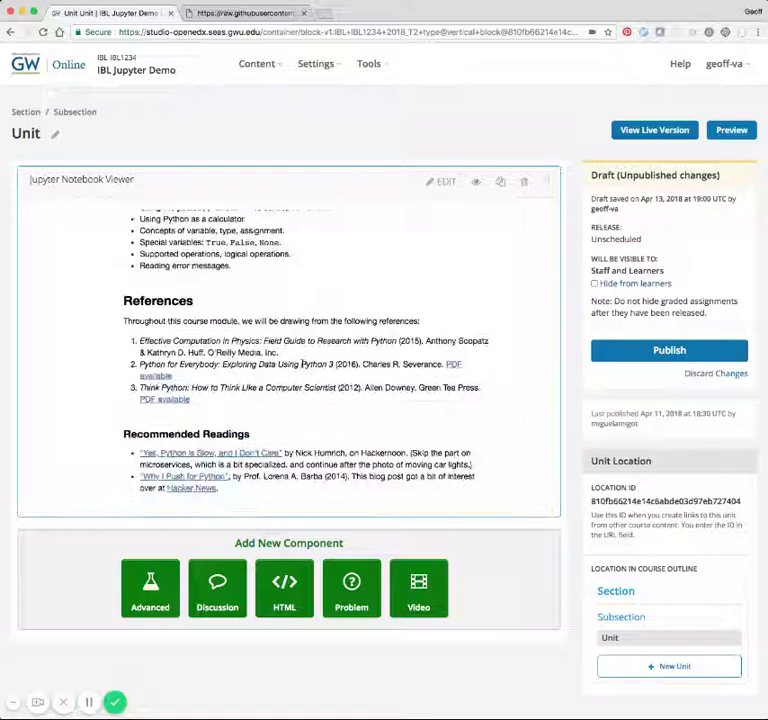
scroll(303, 365, "up", 20)
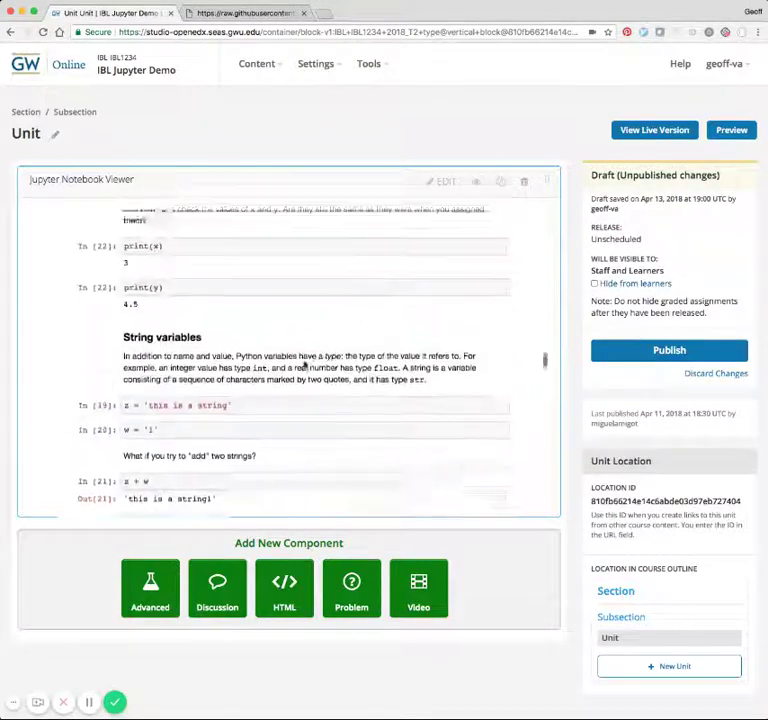
scroll(303, 366, "up", 20)
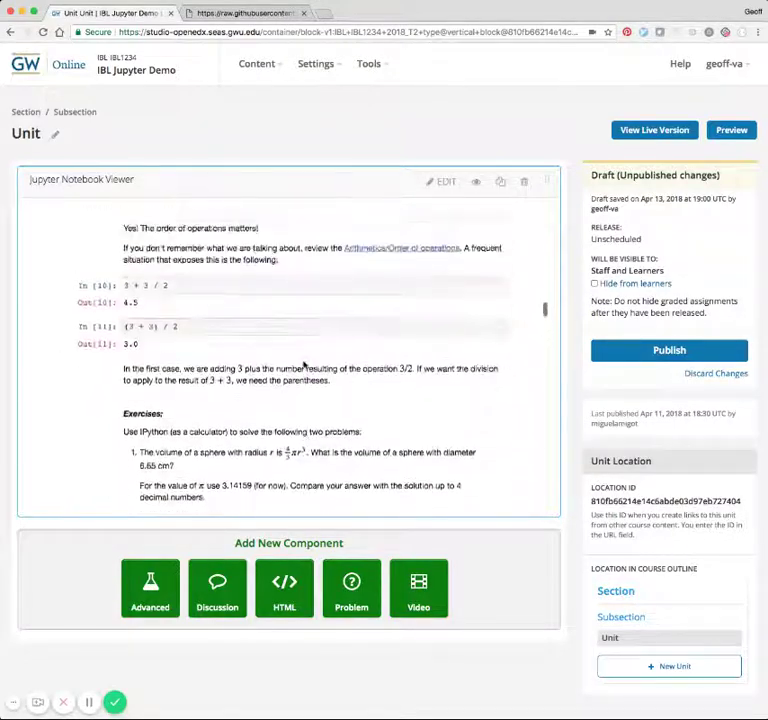
scroll(303, 366, "up", 20)
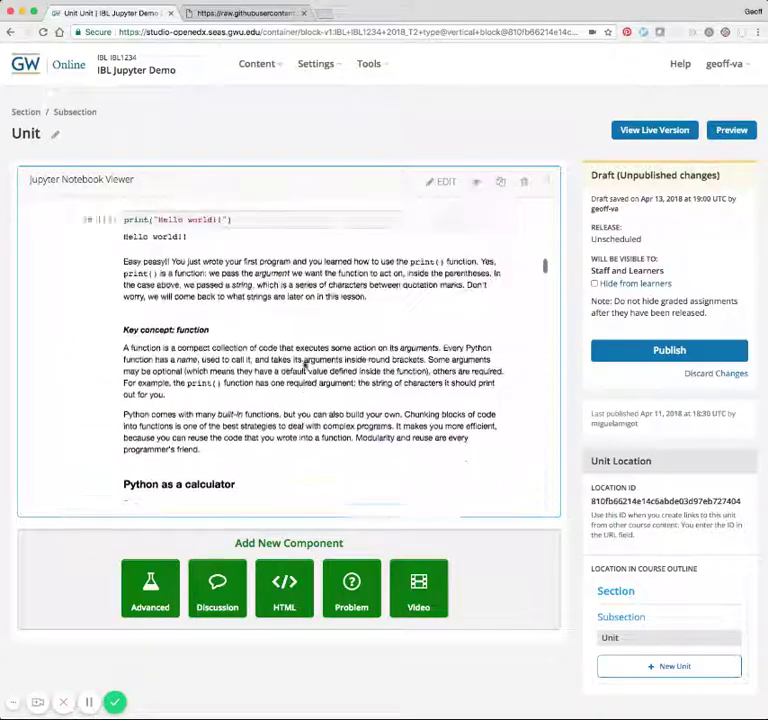
scroll(305, 367, "up", 10)
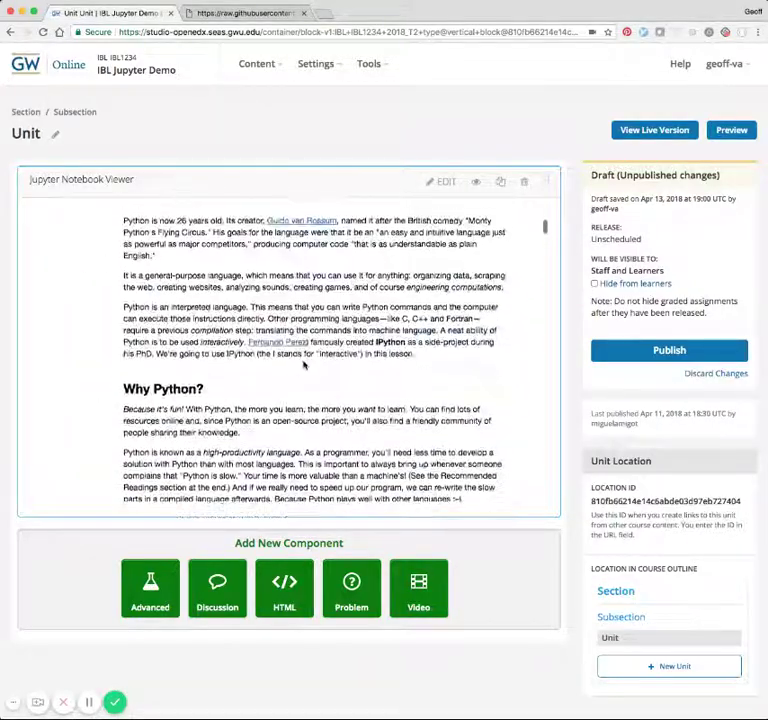
scroll(304, 366, "up", 5)
scroll(304, 366, "down", 20)
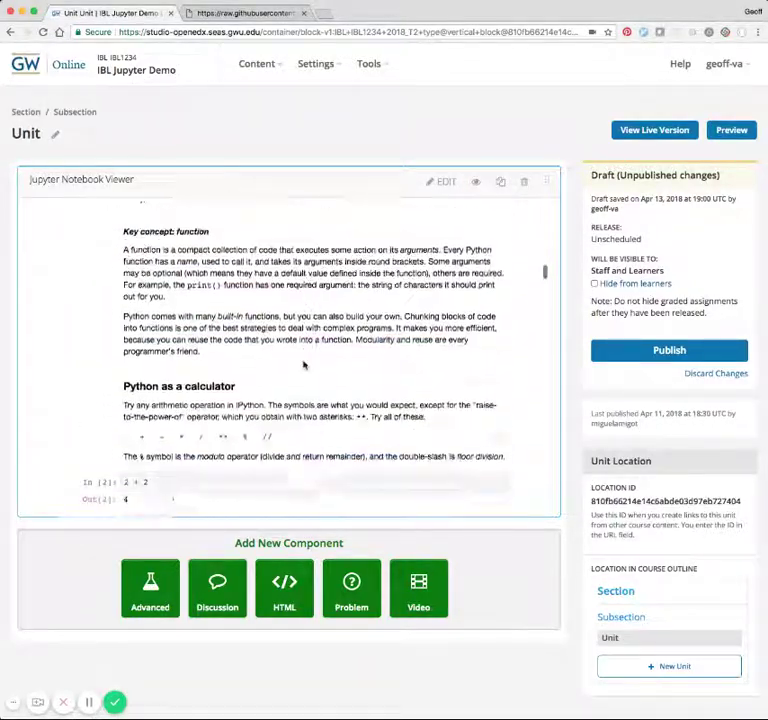
scroll(304, 365, "down", 15)
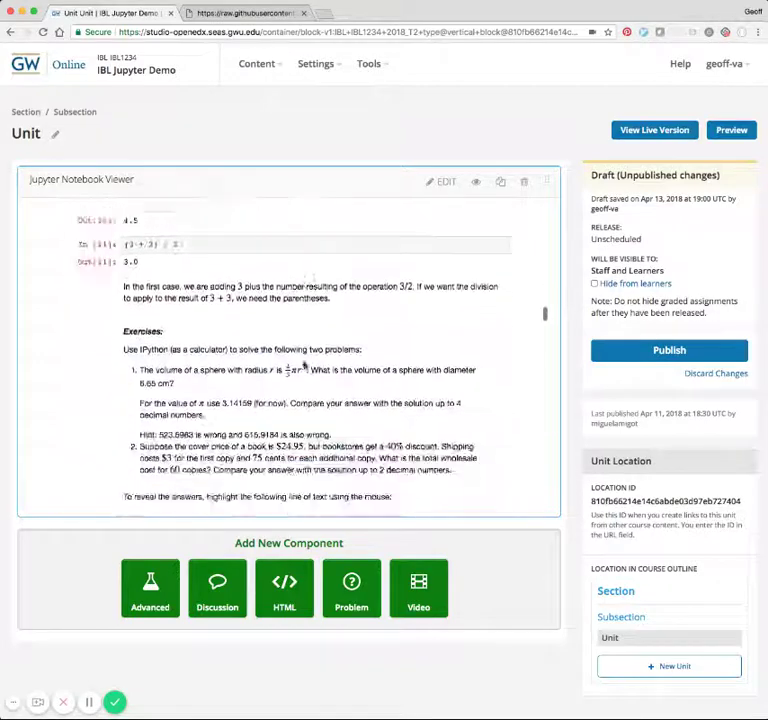
scroll(304, 366, "down", 1)
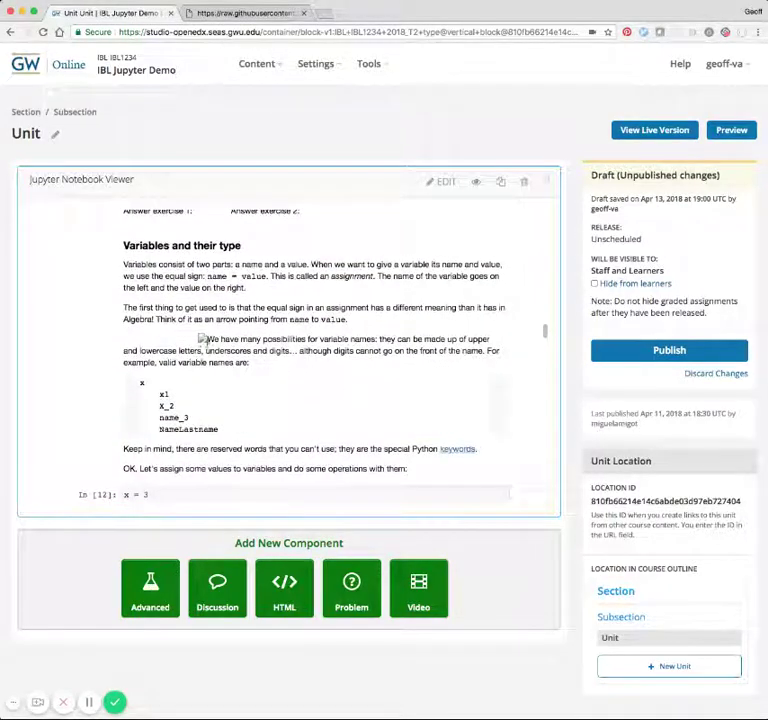
scroll(206, 341, "up", 1)
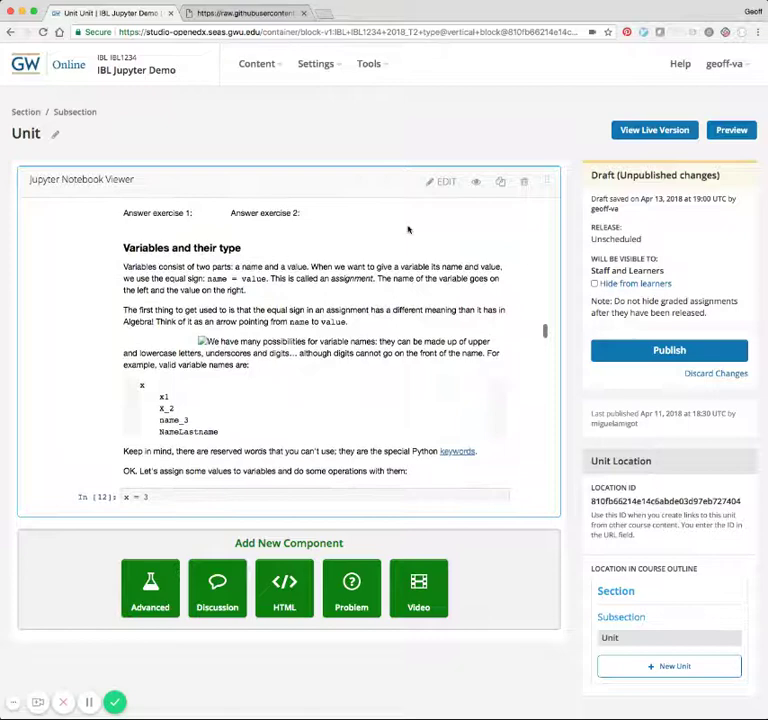
- View 3d_array_sketch.png in the 1_offtheground images folder on GitHub, then return to Studio
left_click(265, 13)
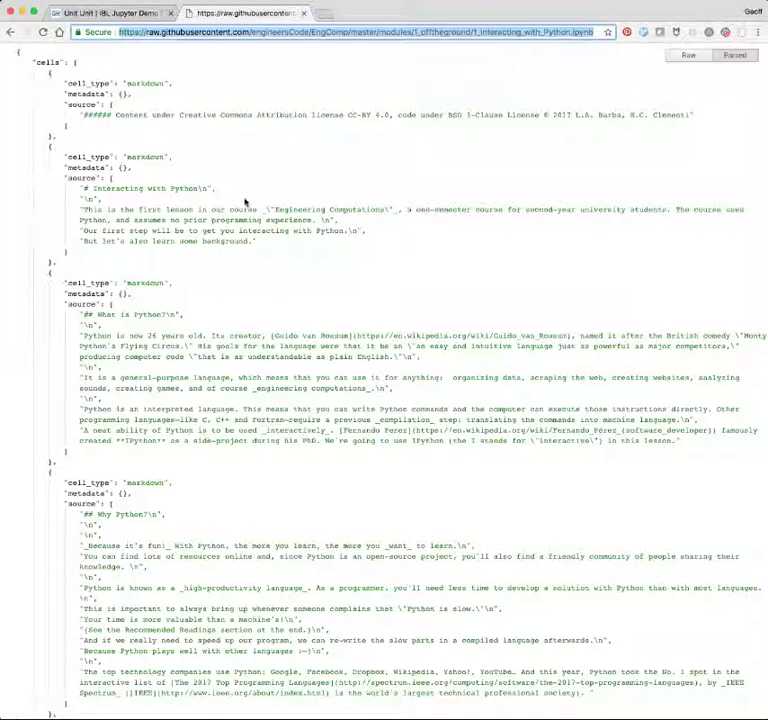
left_click(186, 153)
left_click(10, 32)
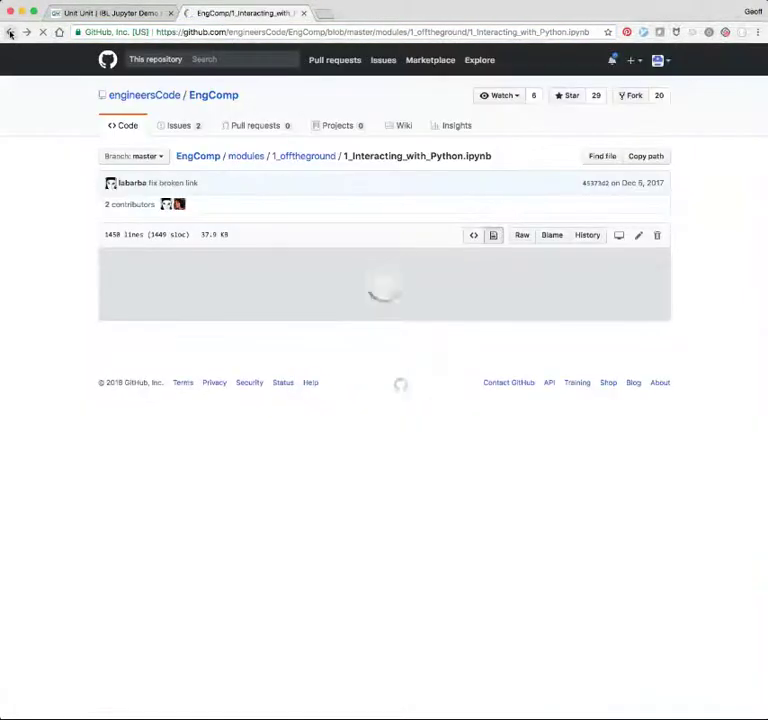
left_click(319, 158)
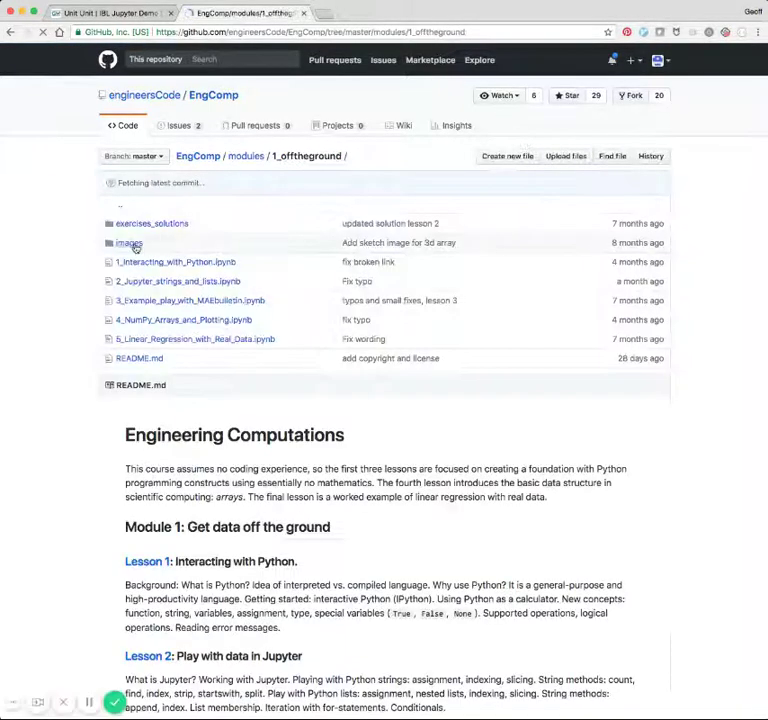
left_click(133, 245)
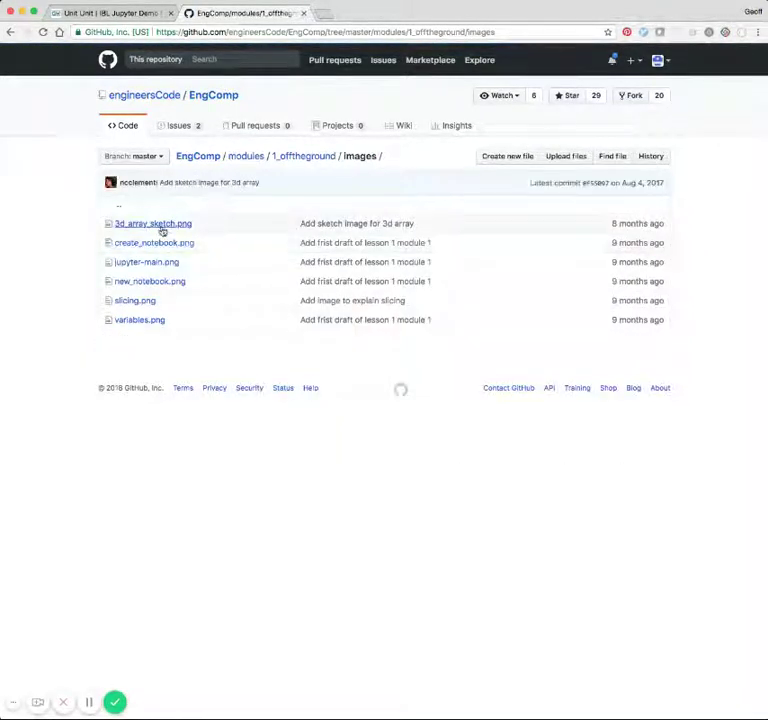
left_click(162, 226)
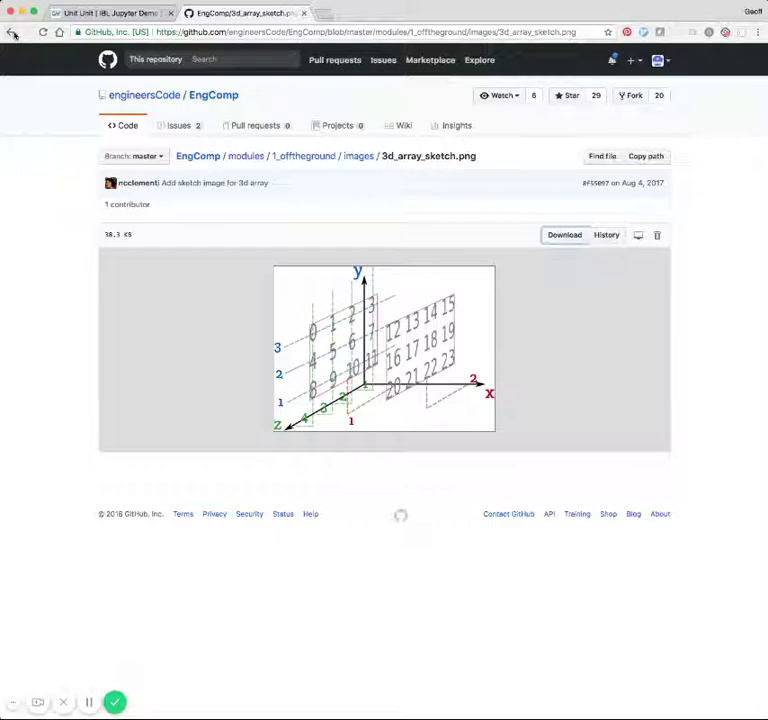
left_click(95, 14)
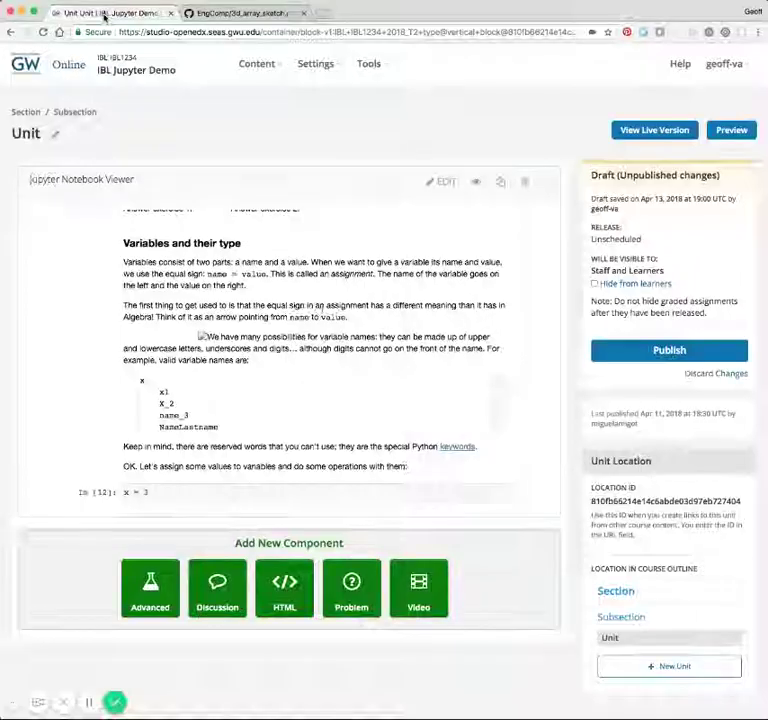
- Set the Image Root URL to the pasted image address minus its file name, and save
left_click(444, 182)
left_click(320, 418)
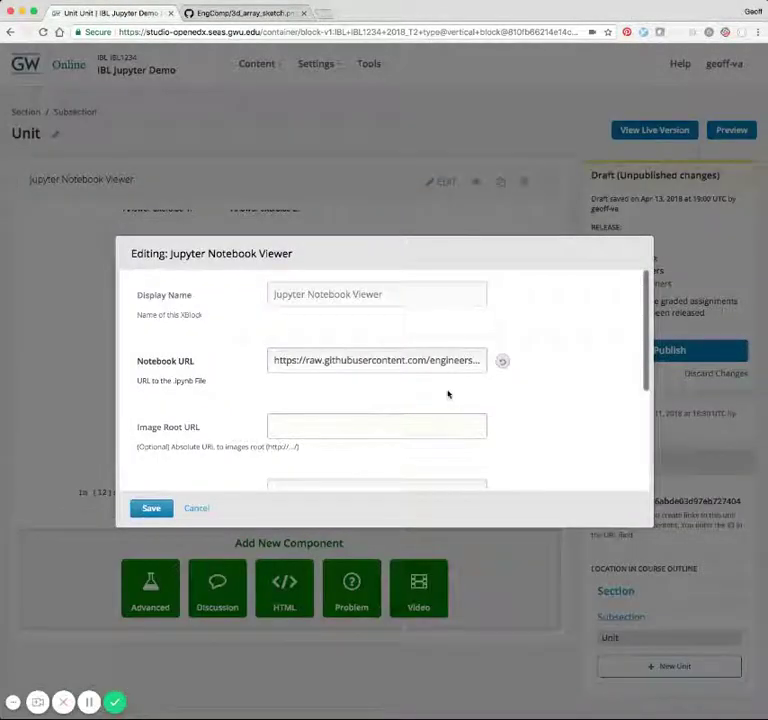
key("super+v")
key("Left")
key("Left")
key("Left")
key("Left")
key("Left")
key("Left")
key("Left")
key("Left")
key("Left")
key("Left")
key("Left")
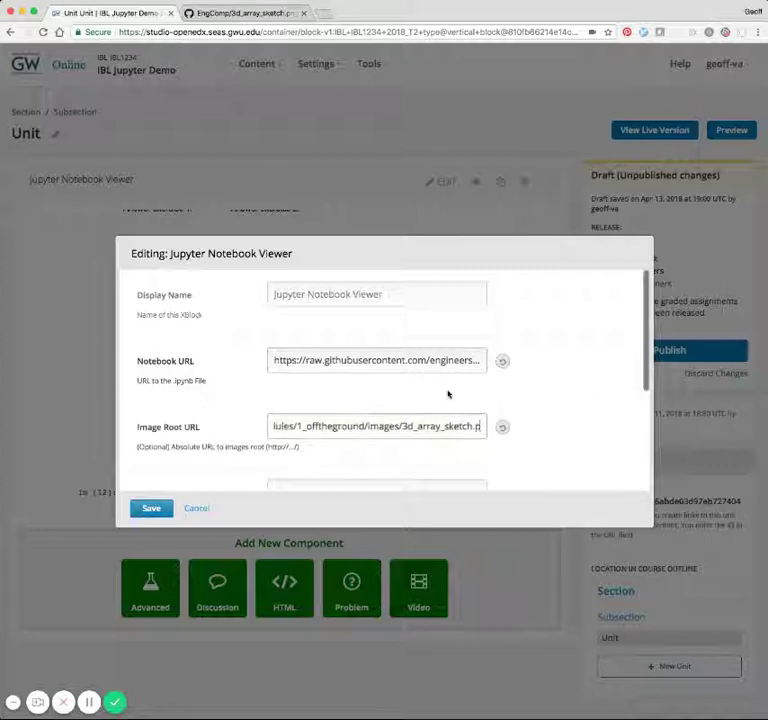
key("BackSpace")
key("BackSpace")
key("BackSpace")
key("BackSpace")
key("BackSpace")
key("BackSpace")
key("BackSpace")
key("BackSpace")
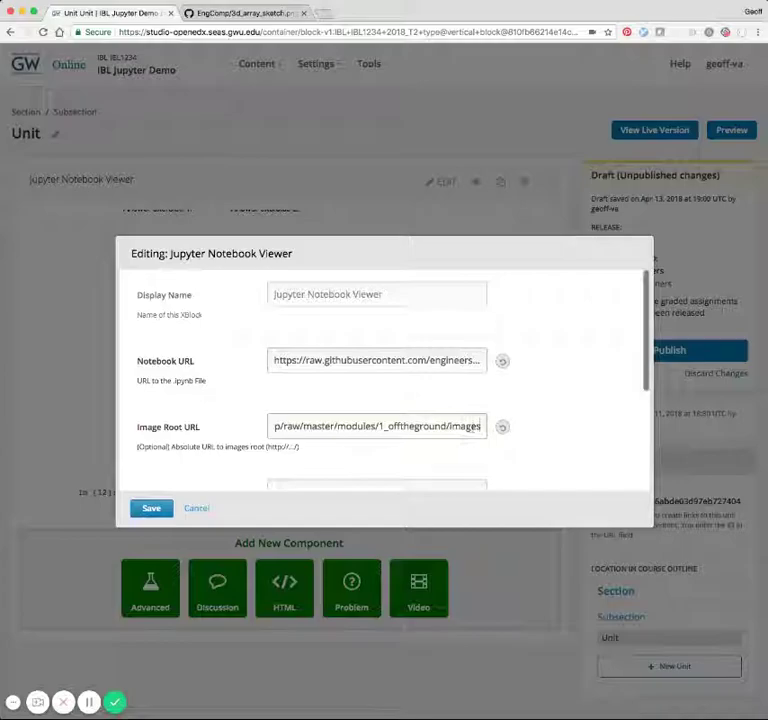
left_click(158, 510)
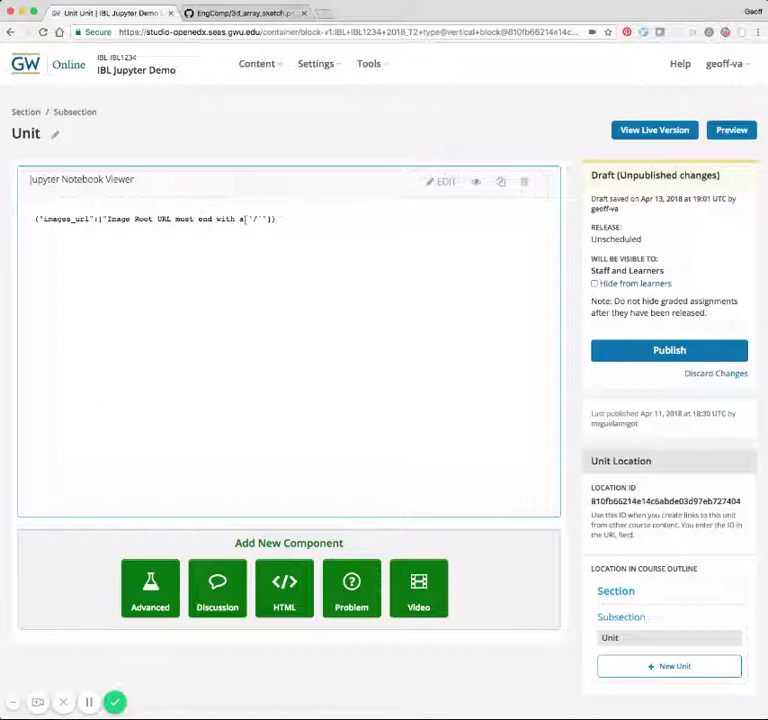
- Append a trailing '/' to the Image Root URL and save again
left_click(447, 182)
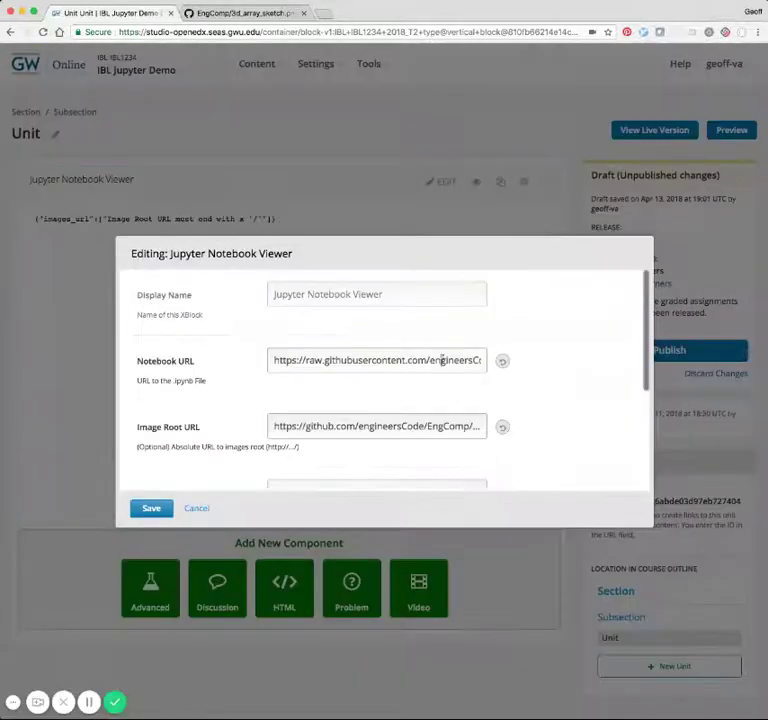
key("Tab")
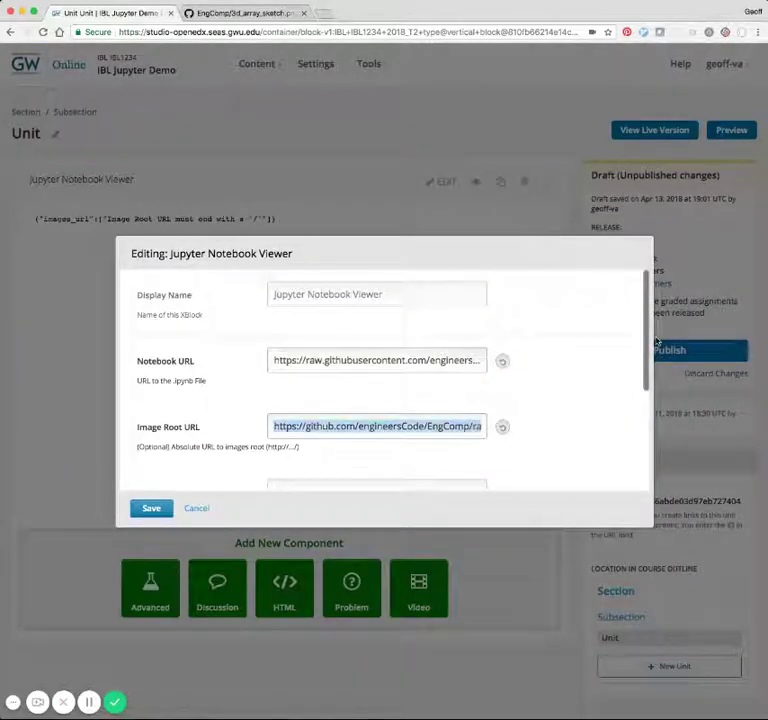
key("End")
type("/")
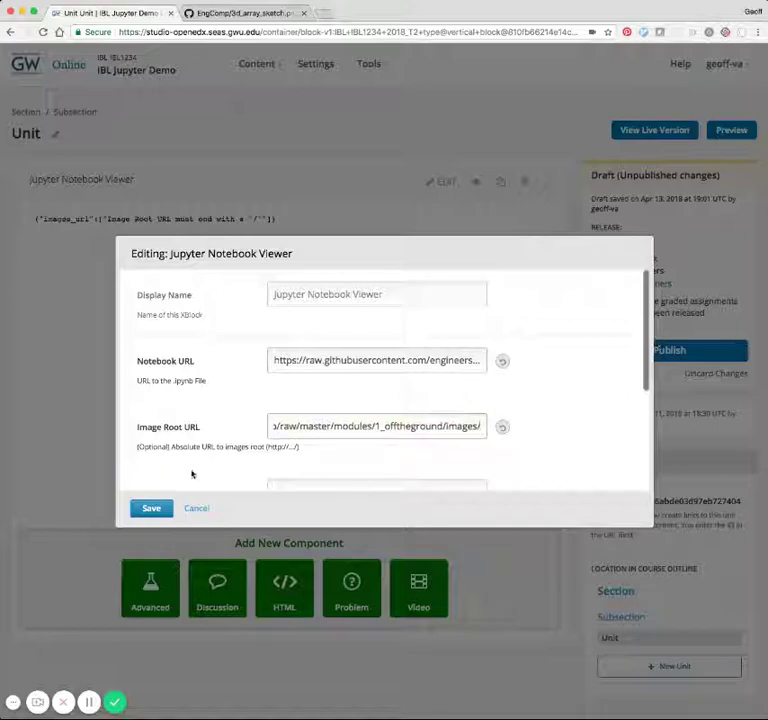
left_click(151, 509)
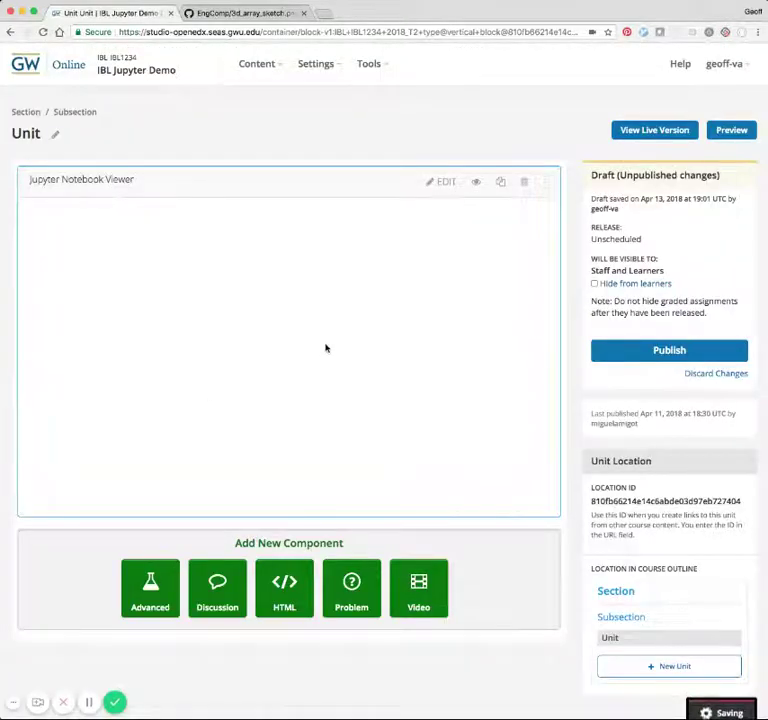
scroll(326, 350, "down", 10)
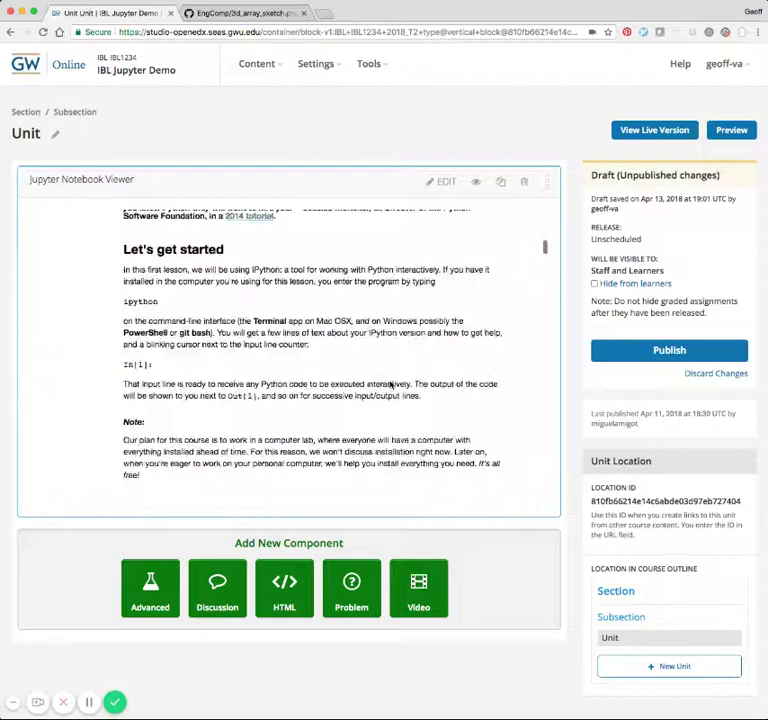
scroll(390, 385, "down", 15)
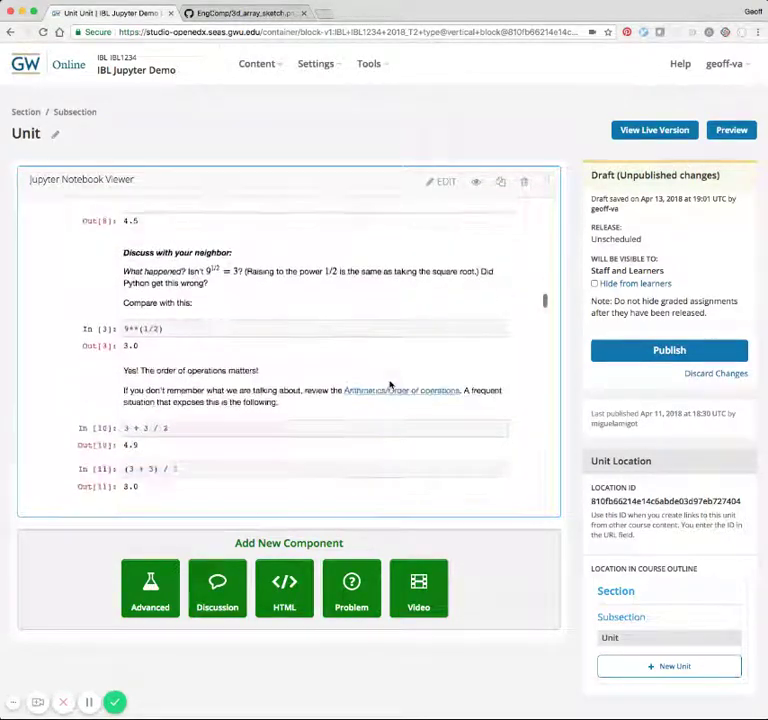
scroll(390, 385, "down", 15)
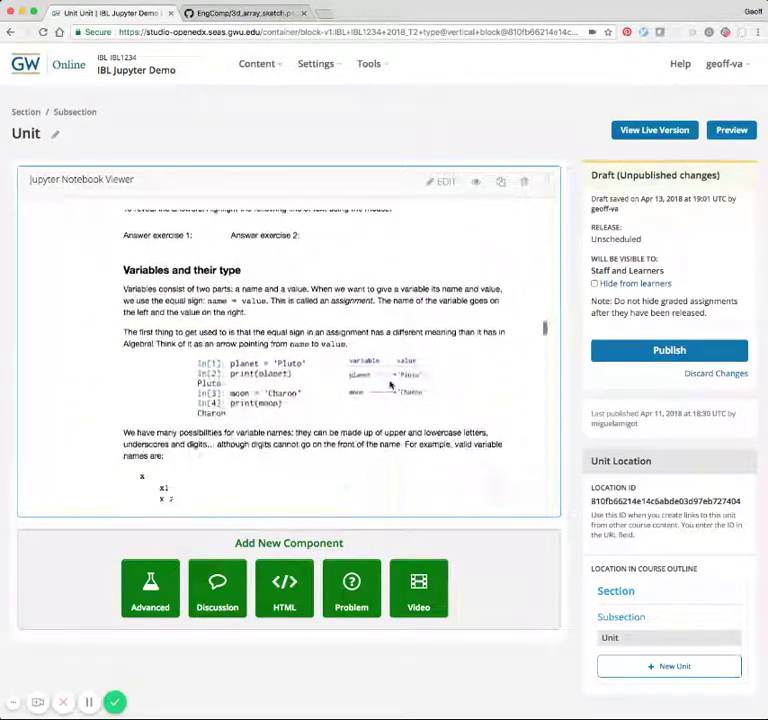
scroll(391, 385, "down", 2)
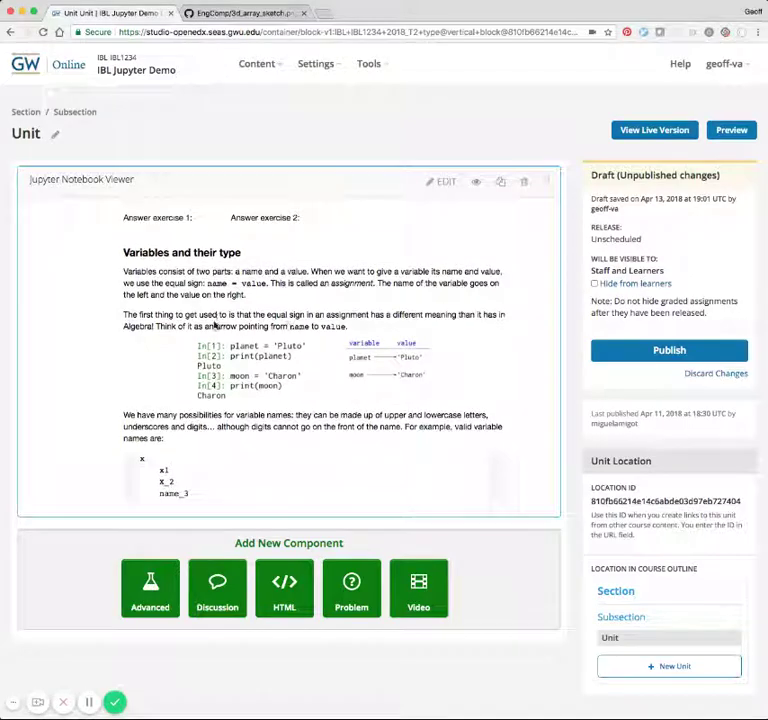
scroll(254, 209, "up", 15)
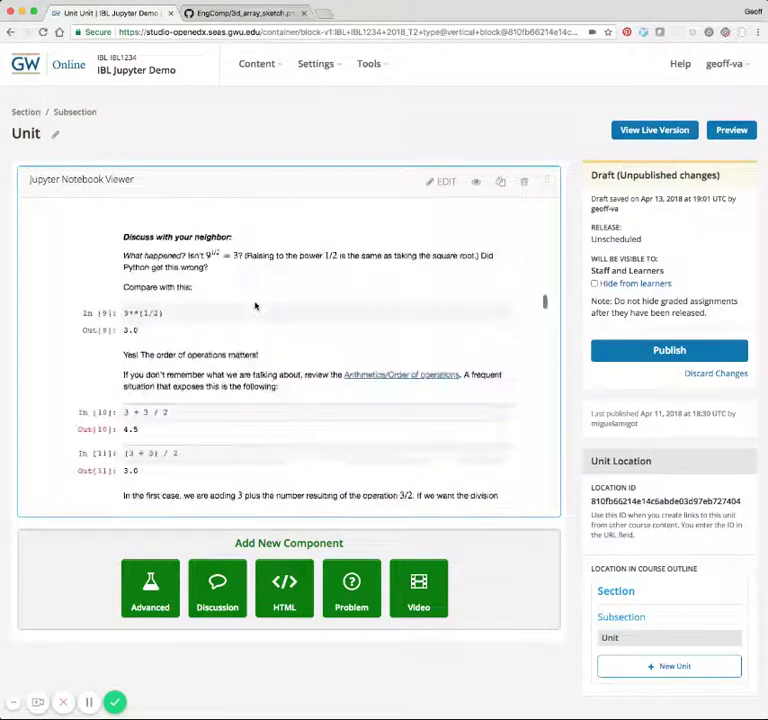
scroll(256, 254, "up", 15)
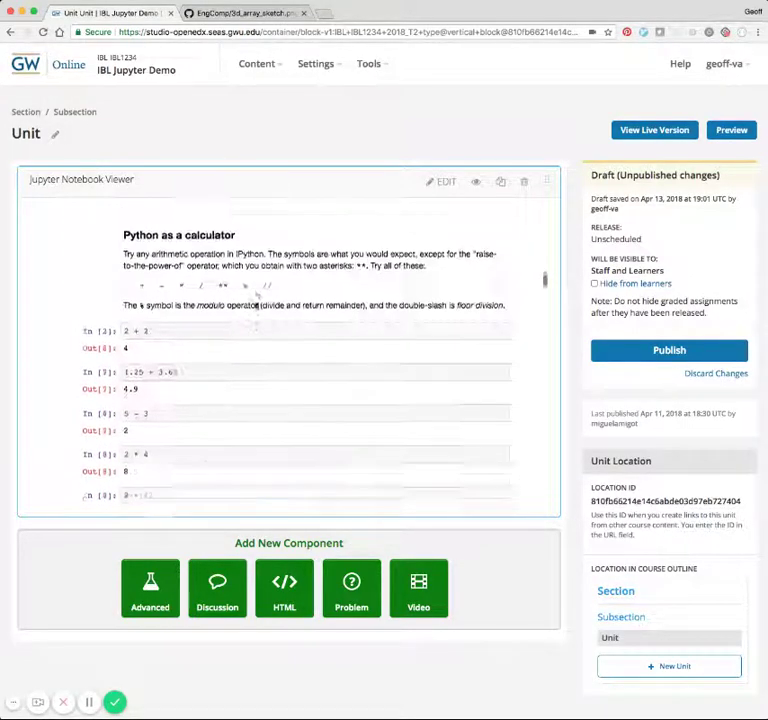
scroll(256, 302, "up", 1)
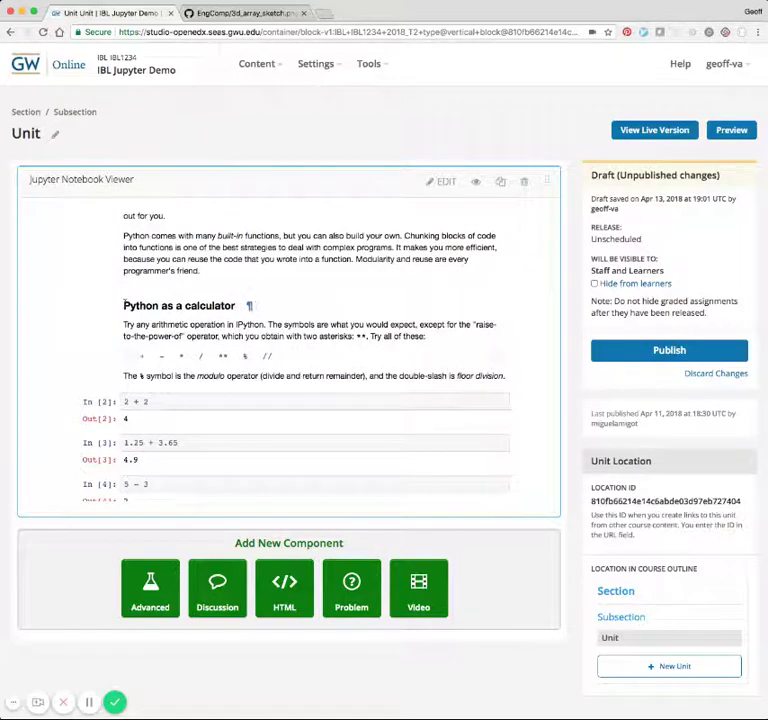
left_click_drag(124, 305, 236, 303)
key("super+c")
scroll(236, 303, "down", 1)
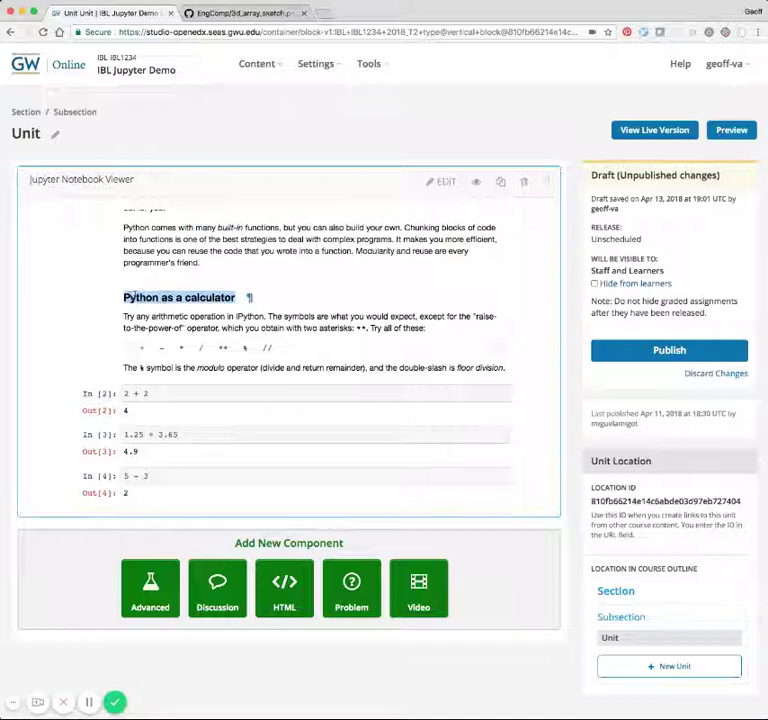
left_click(128, 297)
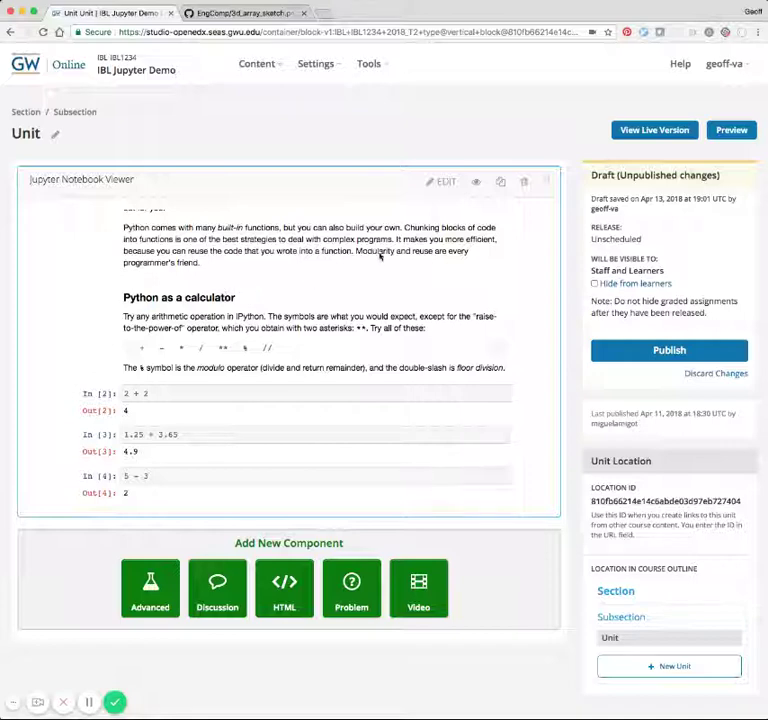
- Set the Start Tag to '### Python as a calculator' and save
left_click(442, 182)
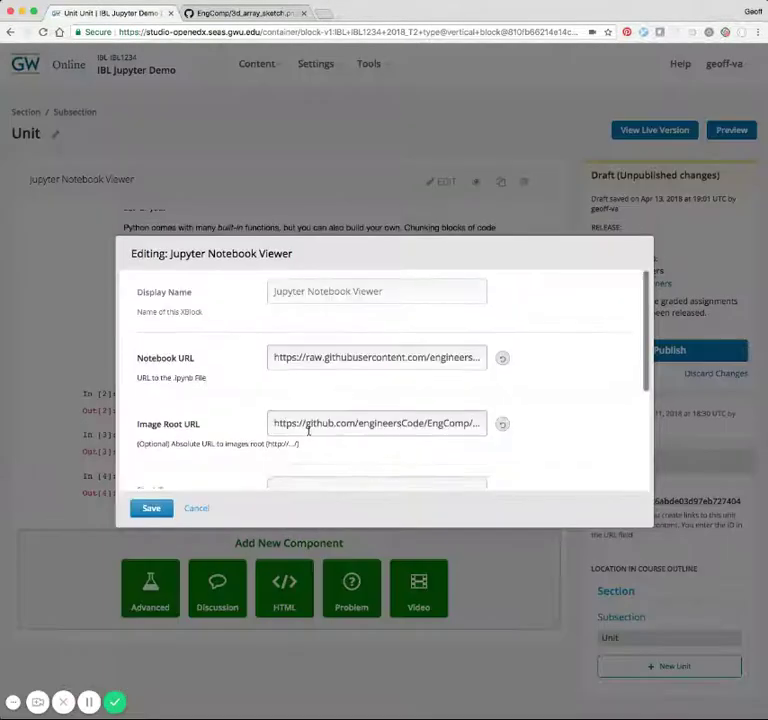
scroll(309, 430, "down", 1)
scroll(312, 425, "down", 1)
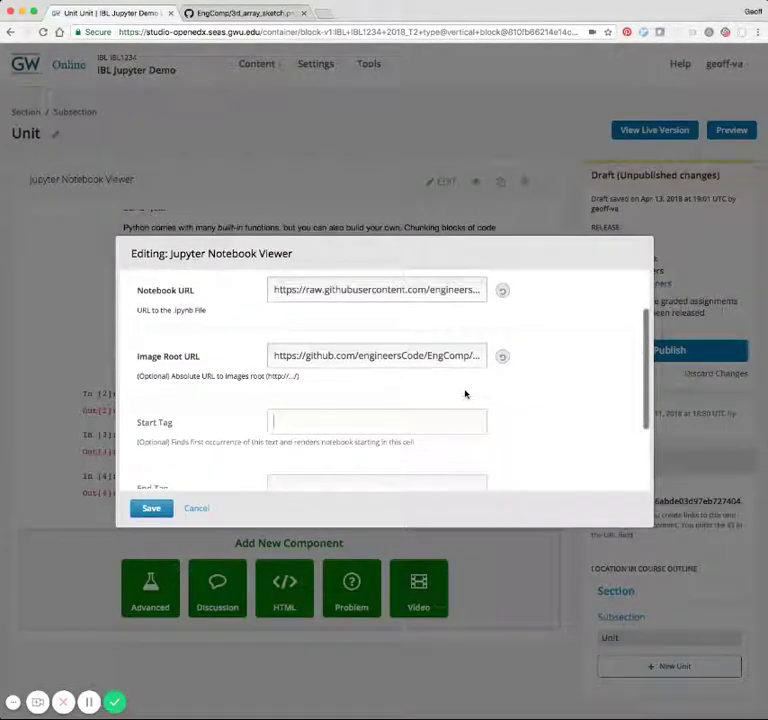
key("super+v")
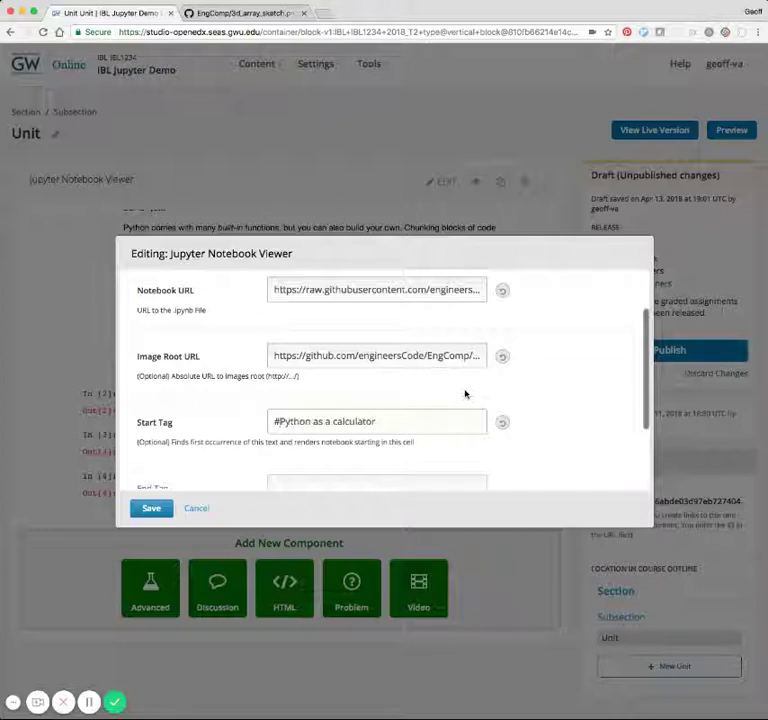
type("##")
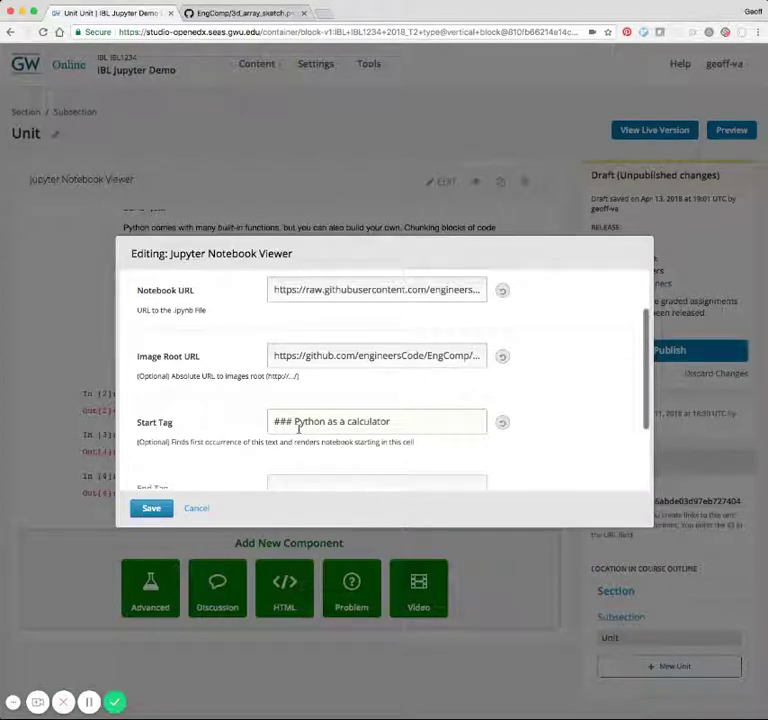
key("Home")
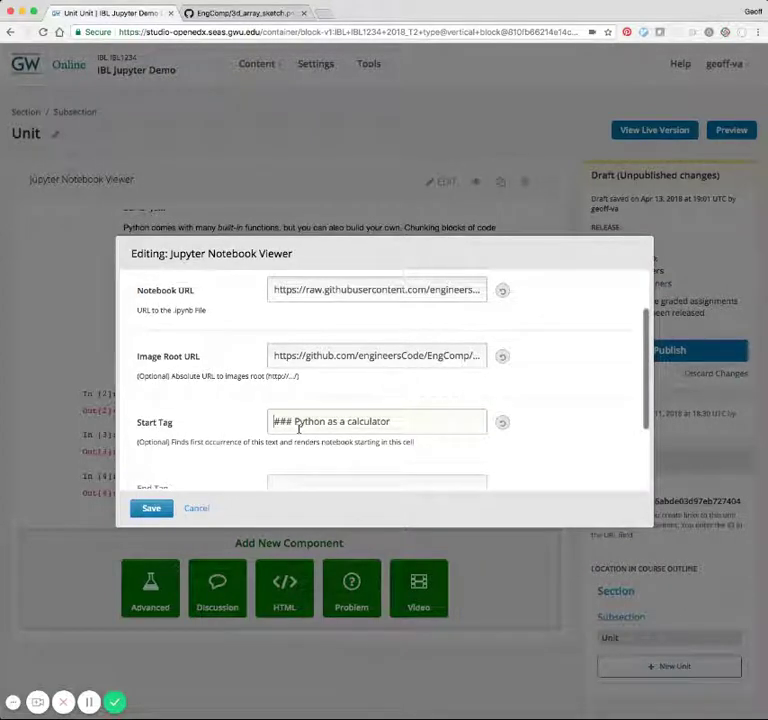
left_click(151, 510)
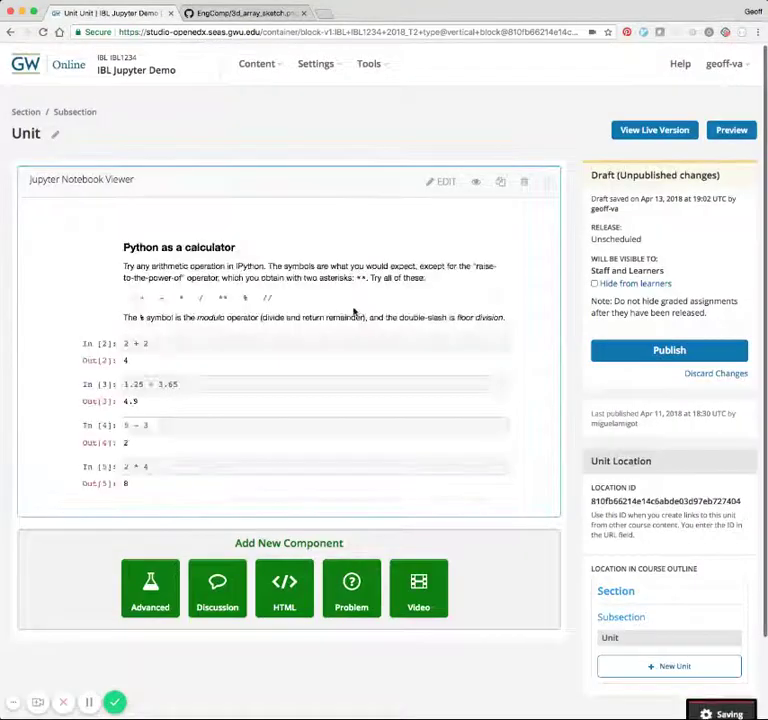
- Scroll the viewer to check it now begins at the Python as a calculator section
scroll(353, 326, "down", 2)
scroll(353, 326, "up", 2)
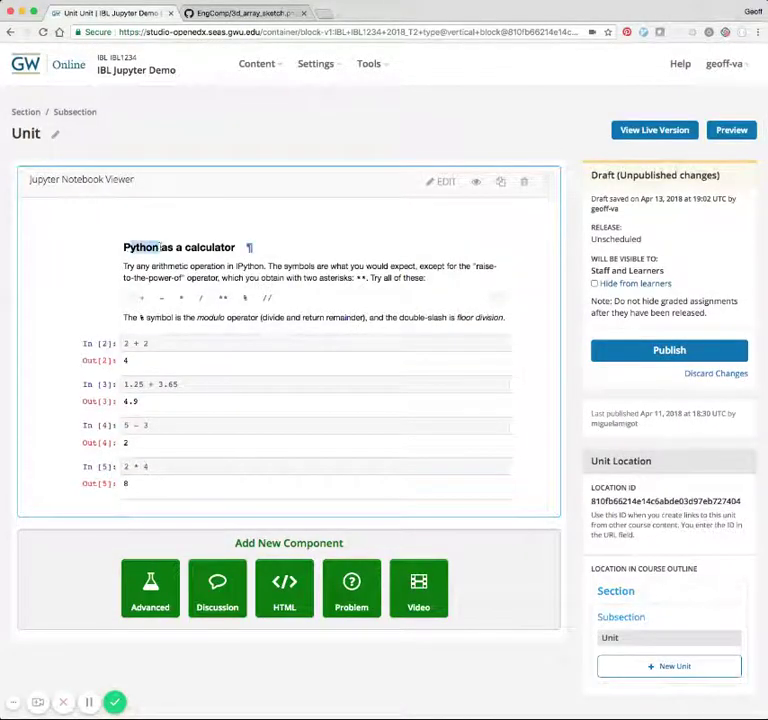
left_click_drag(160, 248, 176, 248)
left_click(137, 254)
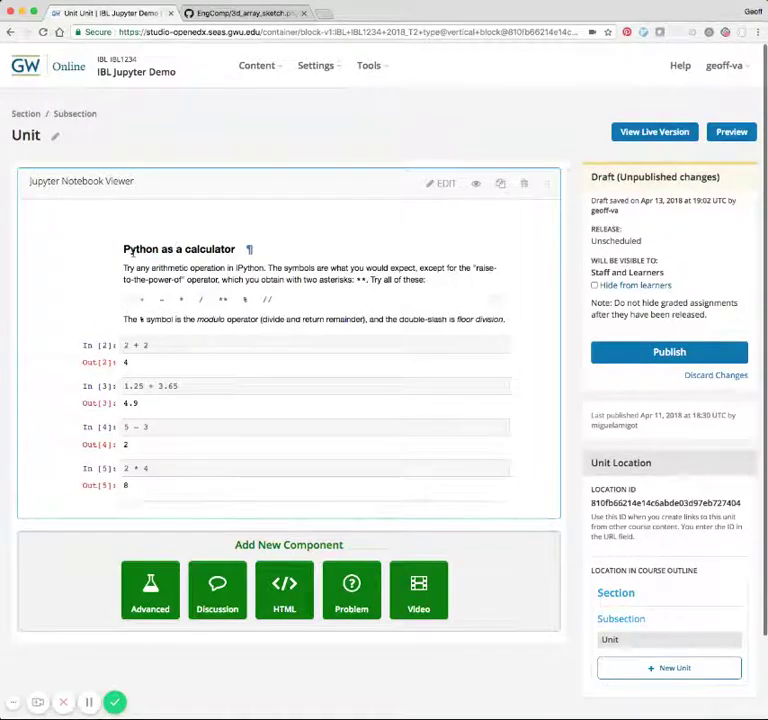
scroll(393, 367, "down", 15)
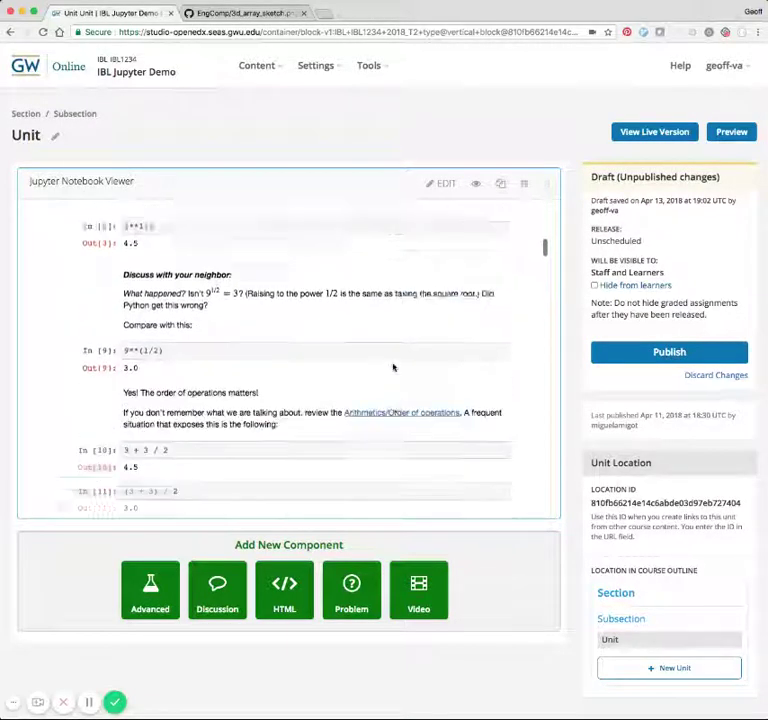
scroll(395, 367, "up", 15)
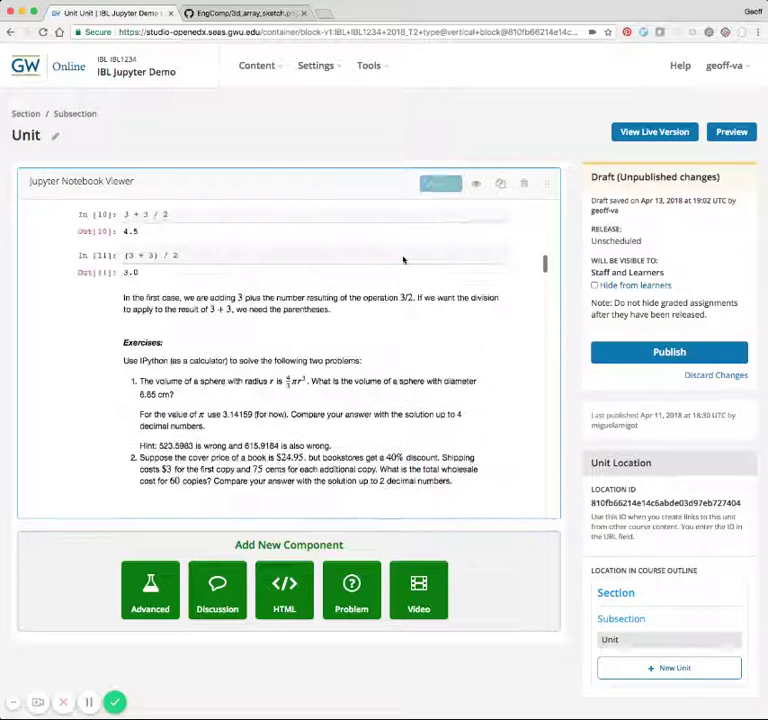
- Empty the Start Tag, paste the heading into the End Tag, and save
left_click(441, 187)
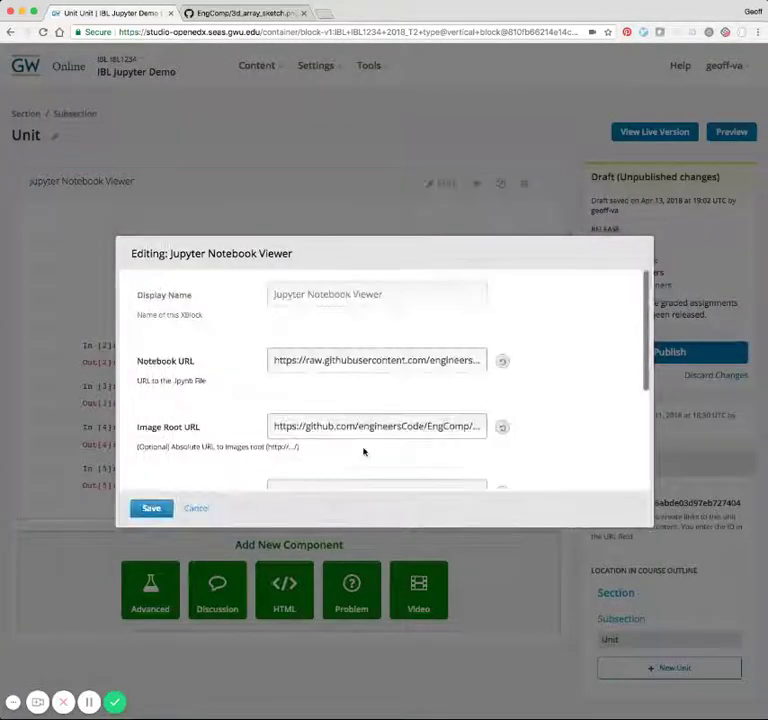
scroll(363, 451, "down", 2)
left_click_drag(413, 428, 248, 427)
key("super+c")
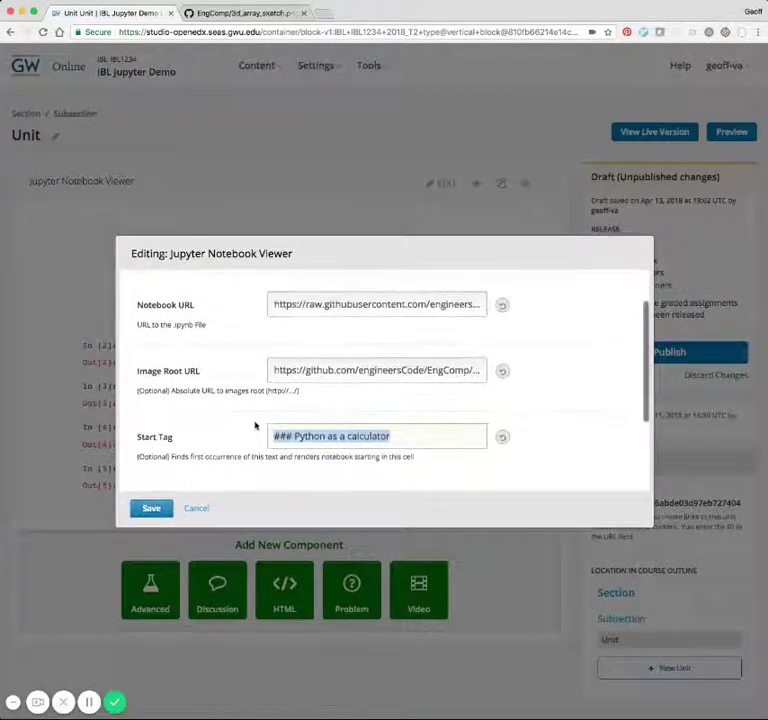
key("BackSpace")
scroll(289, 416, "down", 2)
left_click(309, 422)
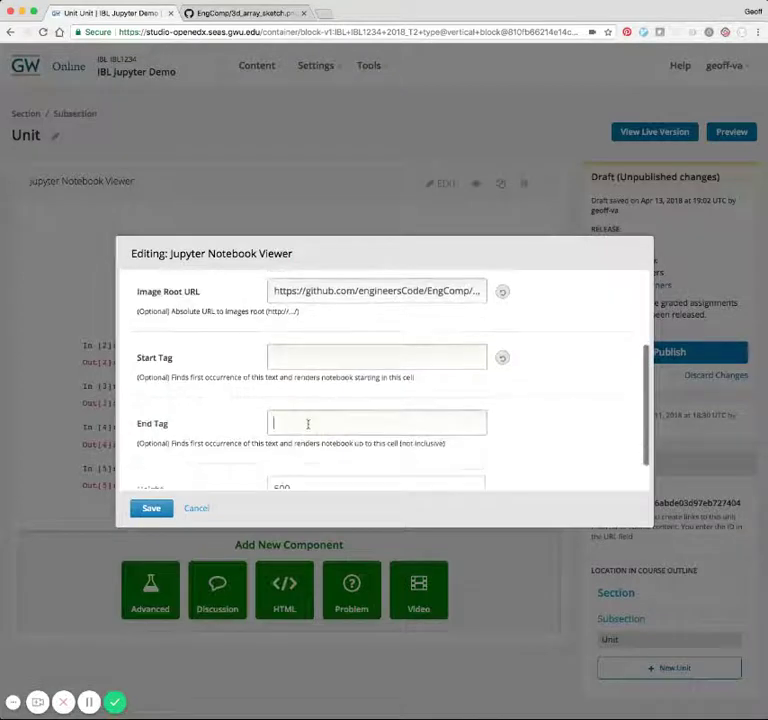
key("super+v")
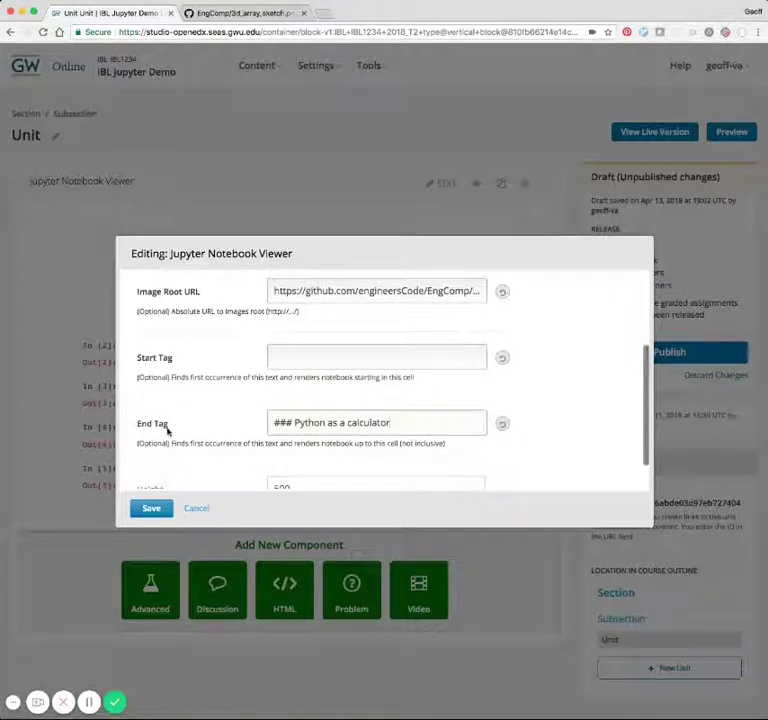
left_click(155, 508)
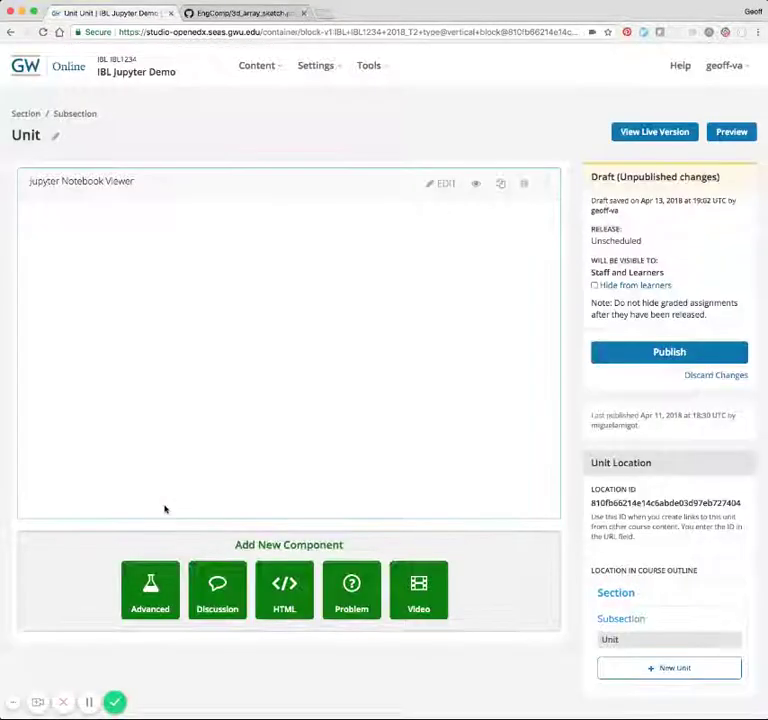
- Paste the Python as a calculator heading into the Start Tag and save
scroll(262, 374, "down", 10)
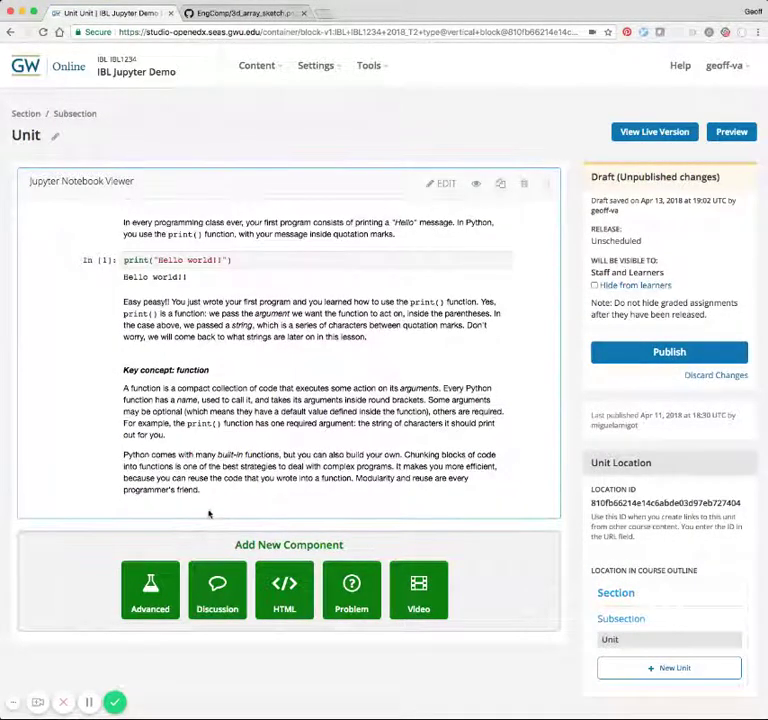
scroll(233, 453, "up", 15)
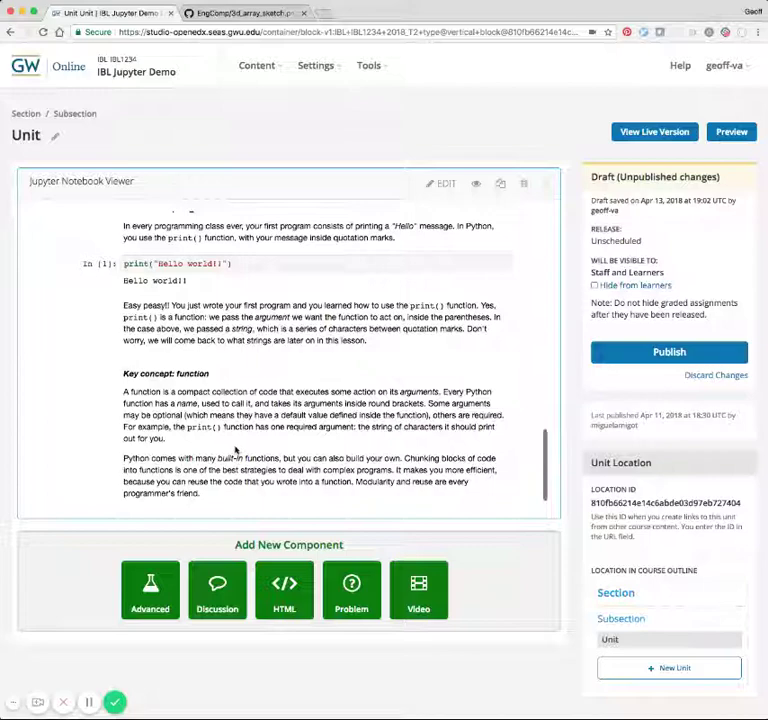
scroll(233, 440, "up", 2)
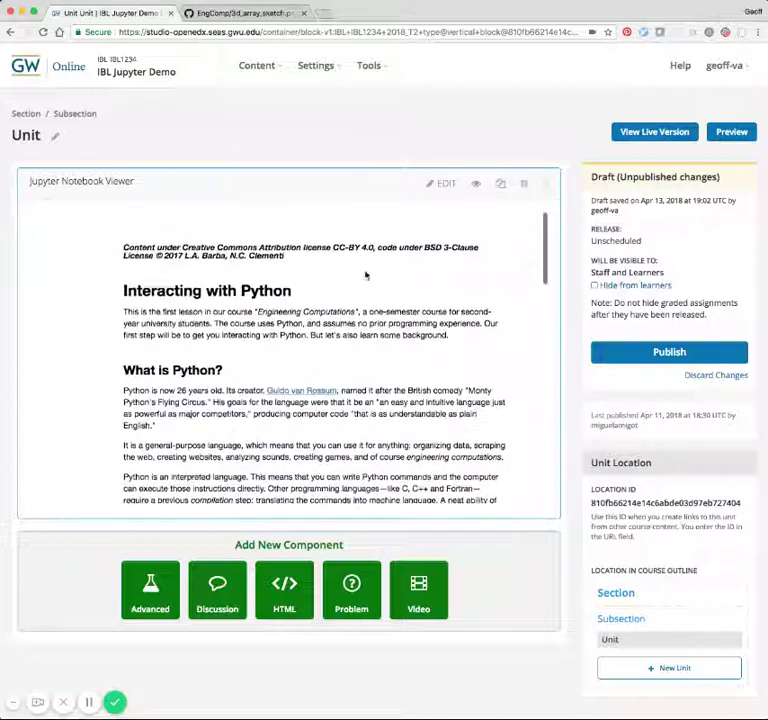
left_click(441, 183)
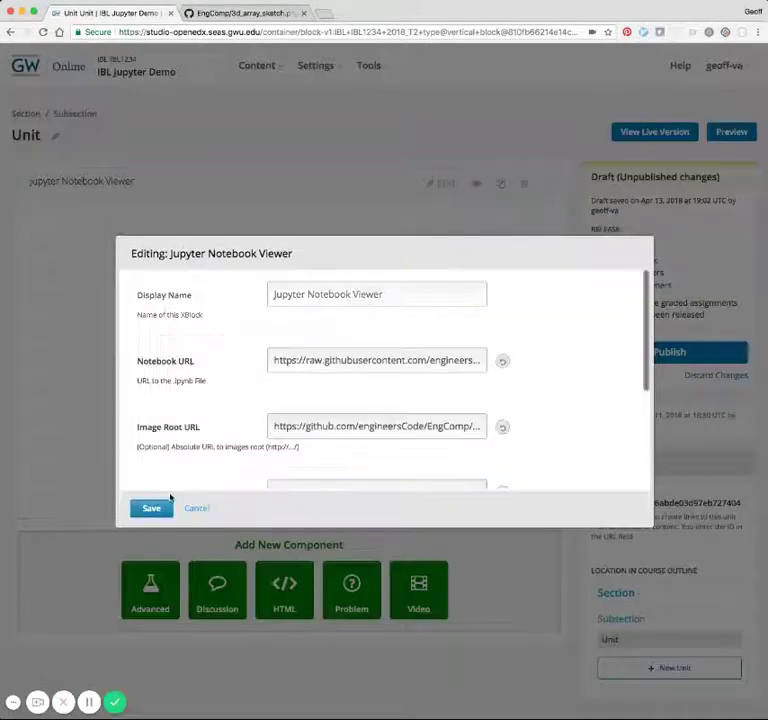
scroll(303, 452, "down", 4)
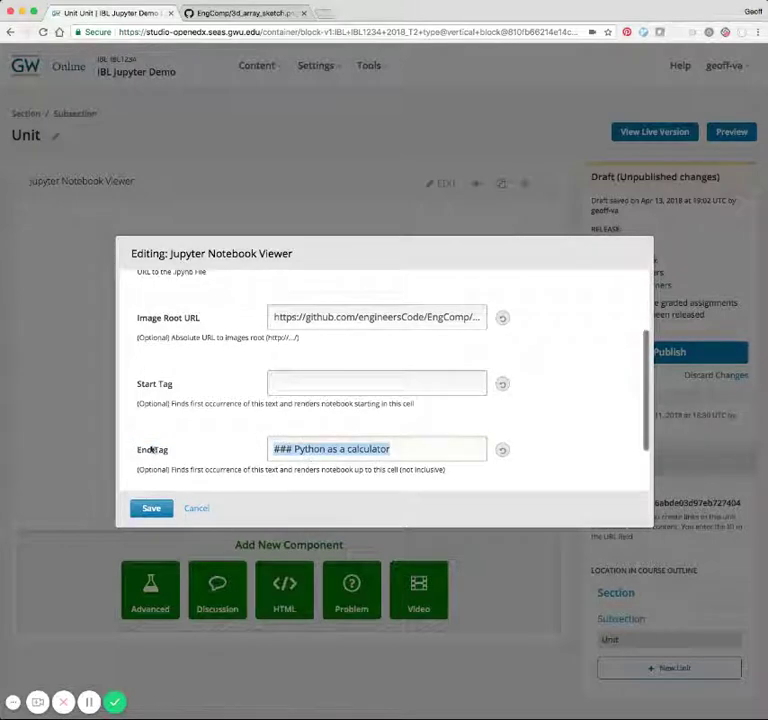
left_click(287, 382)
key("super+v")
left_click(152, 509)
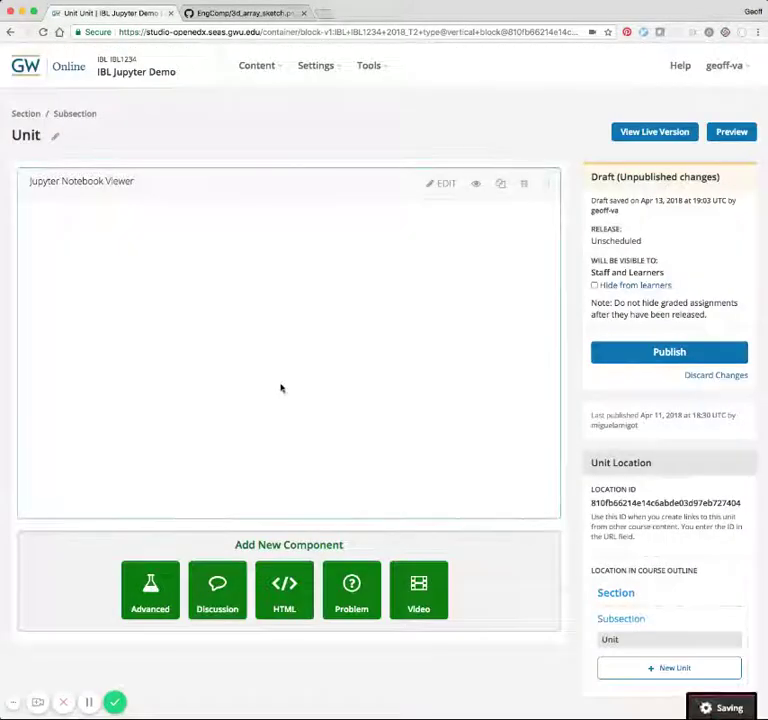
- Find and select the 'Variables and their type' heading in the rendered notebook
scroll(253, 418, "down", 15)
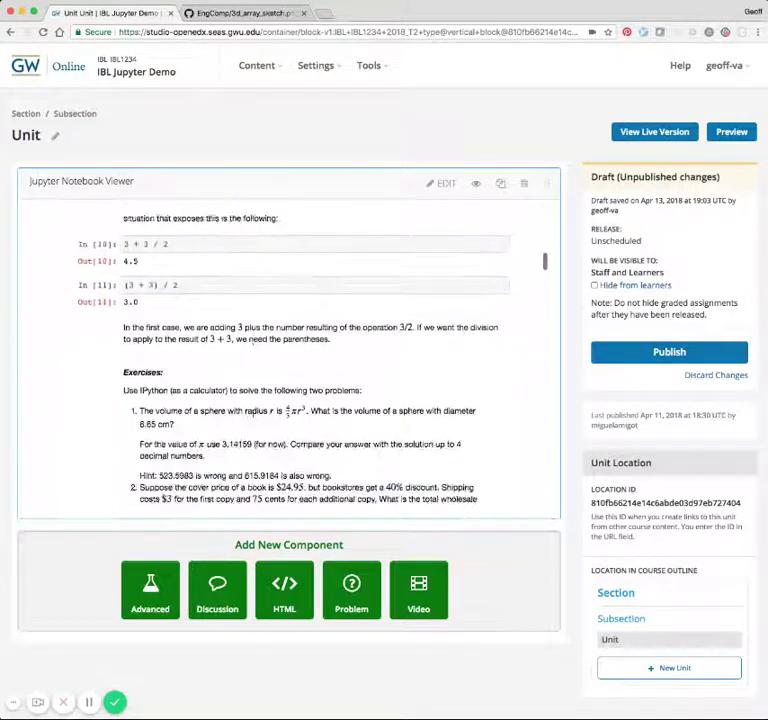
scroll(253, 417, "down", 5)
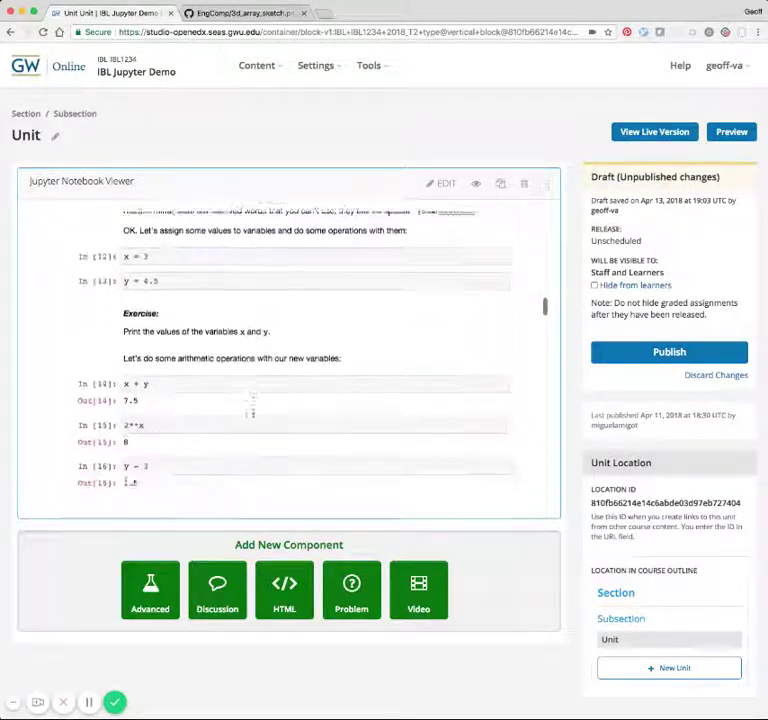
scroll(253, 417, "up", 8)
scroll(253, 418, "up", 15)
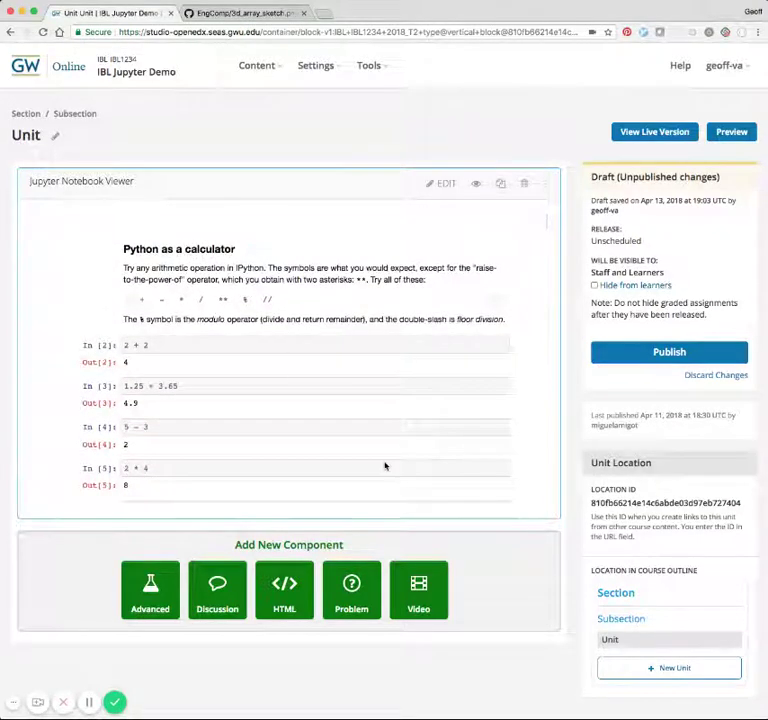
scroll(257, 411, "down", 10)
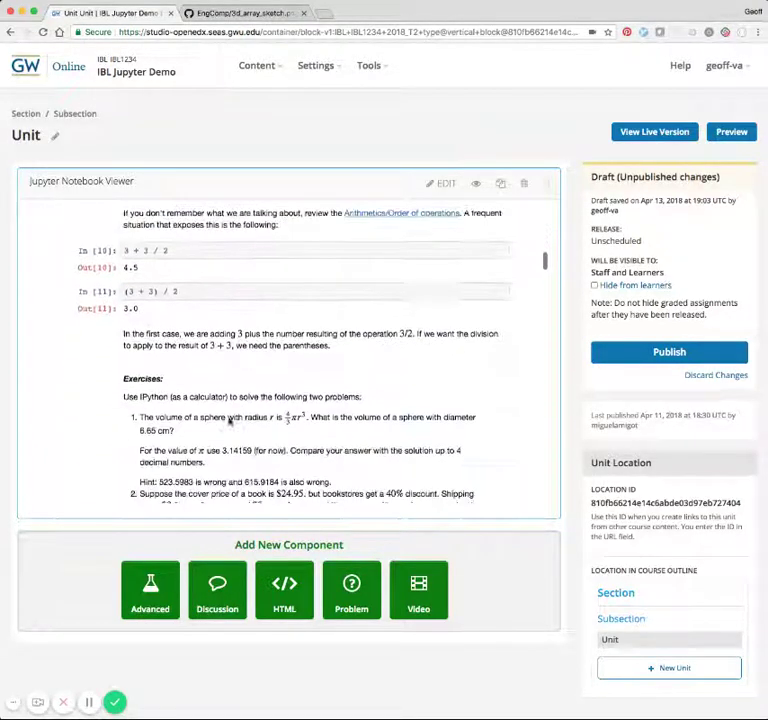
scroll(230, 422, "down", 5)
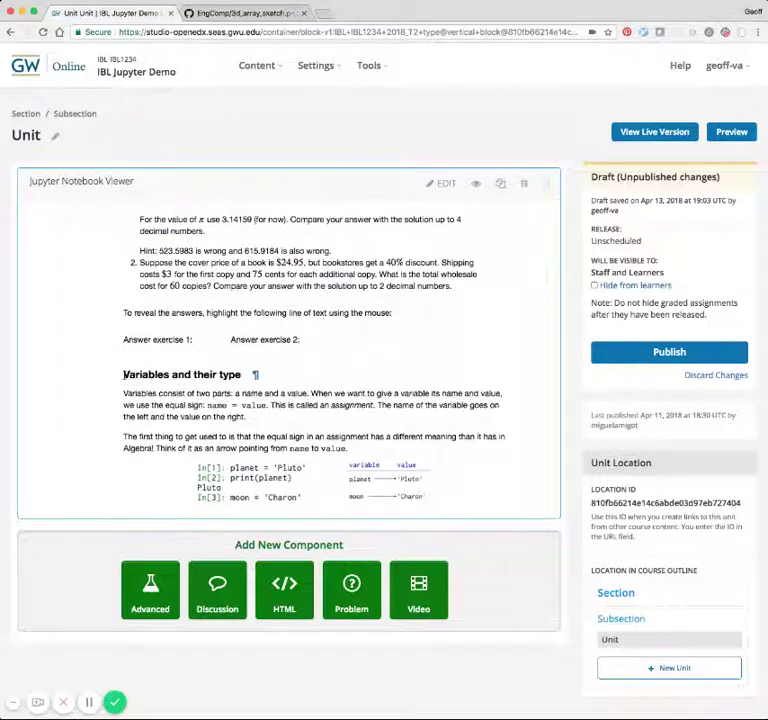
left_click_drag(124, 375, 173, 372)
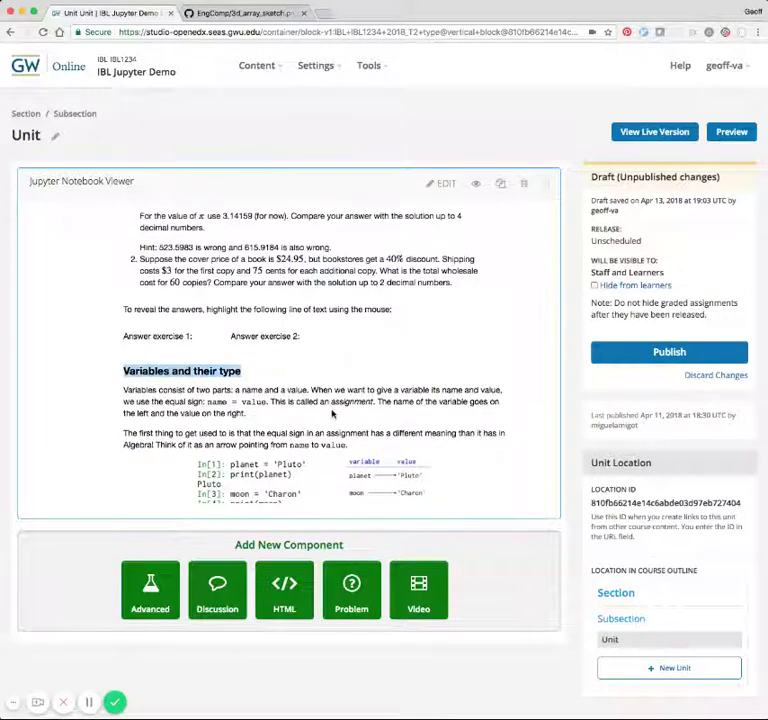
- Enter '### Variables and their type' as the End Tag and save
left_click(440, 184)
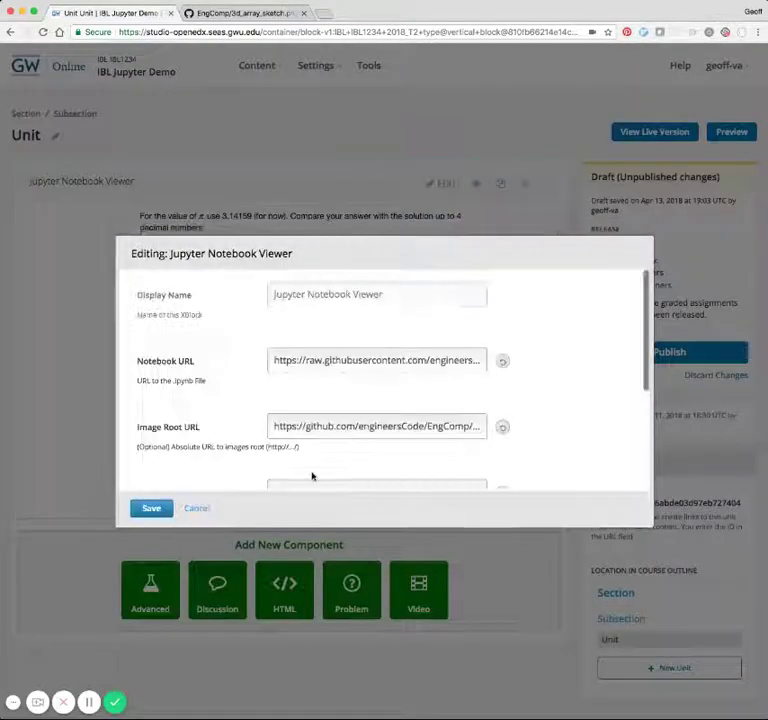
scroll(313, 476, "down", 2)
left_click(316, 468)
key("super+Left")
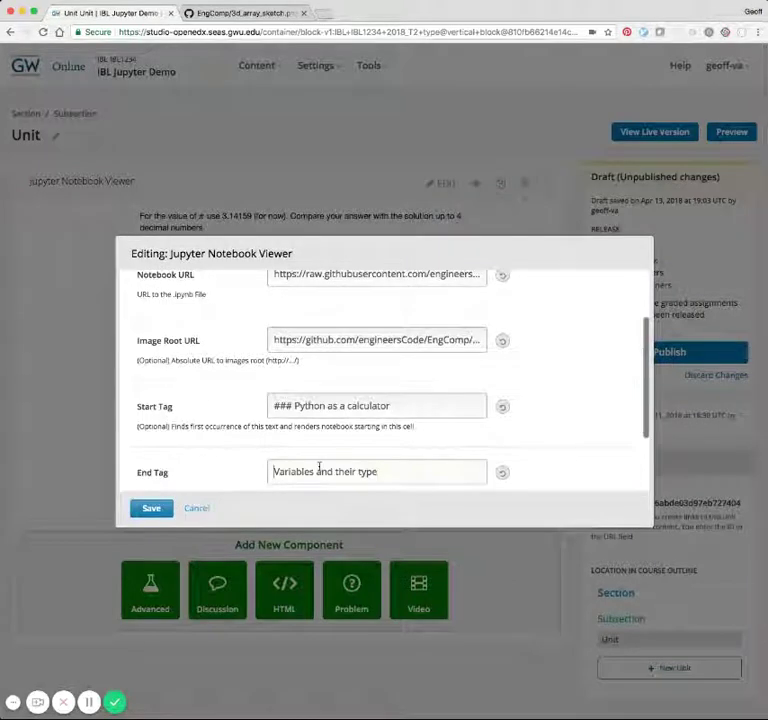
left_click(166, 508)
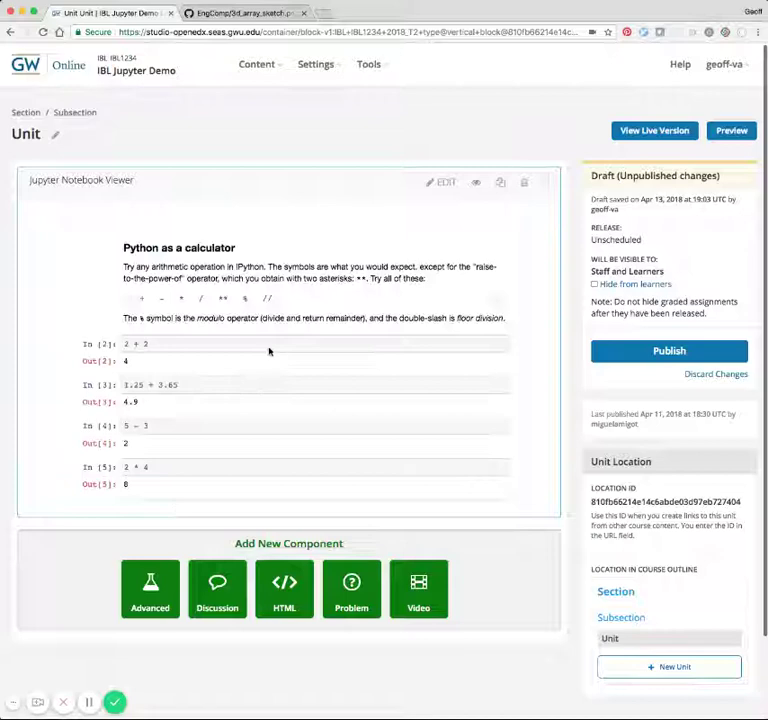
scroll(268, 351, "down", 10)
scroll(268, 351, "down", 3)
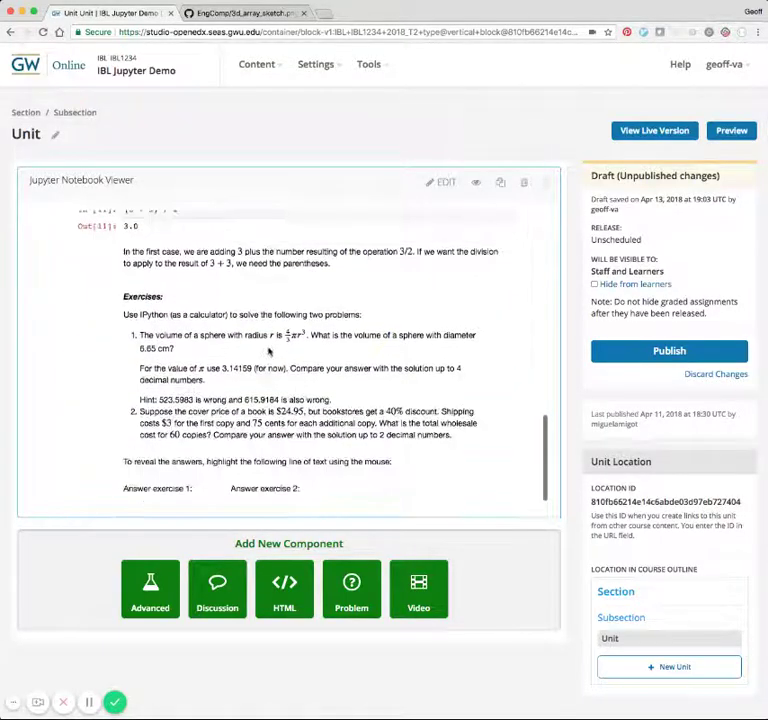
scroll(268, 351, "up", 13)
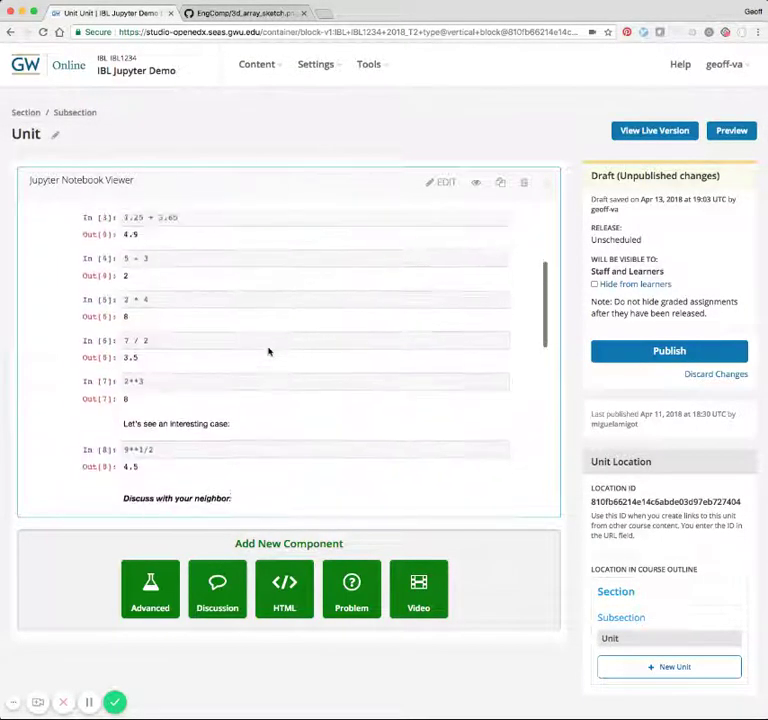
- Change the viewer Height from 500 to 750 and save
left_click(440, 182)
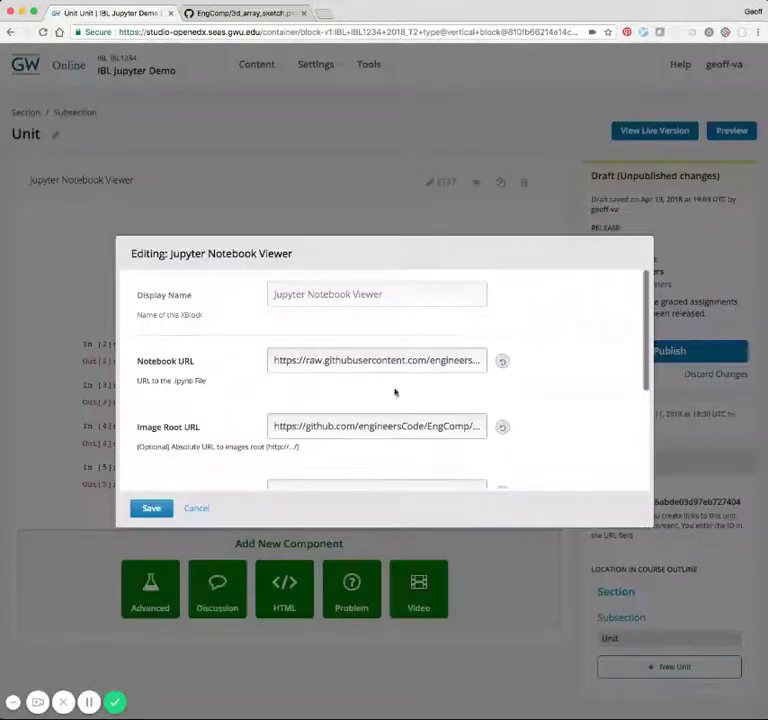
scroll(394, 413, "down", 5)
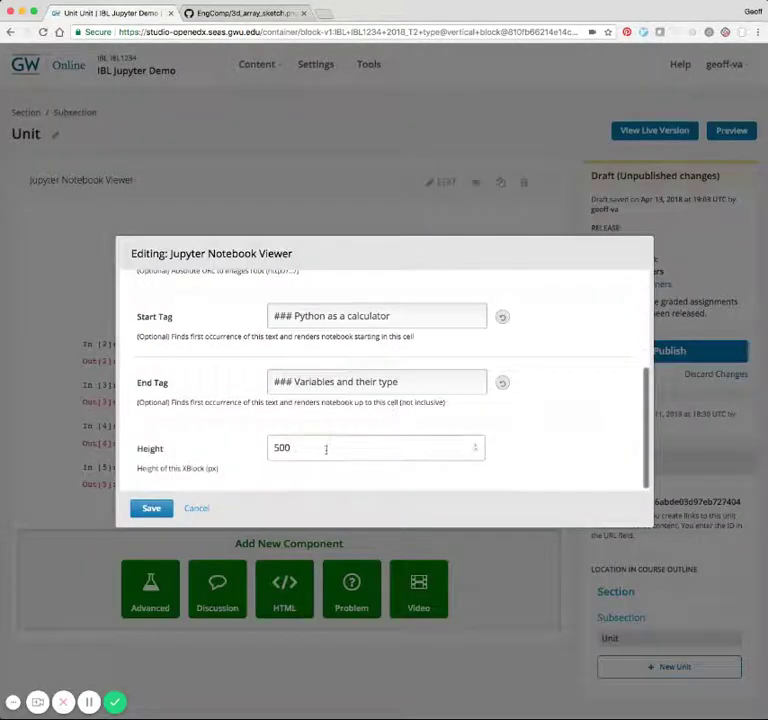
left_click_drag(325, 450, 229, 453)
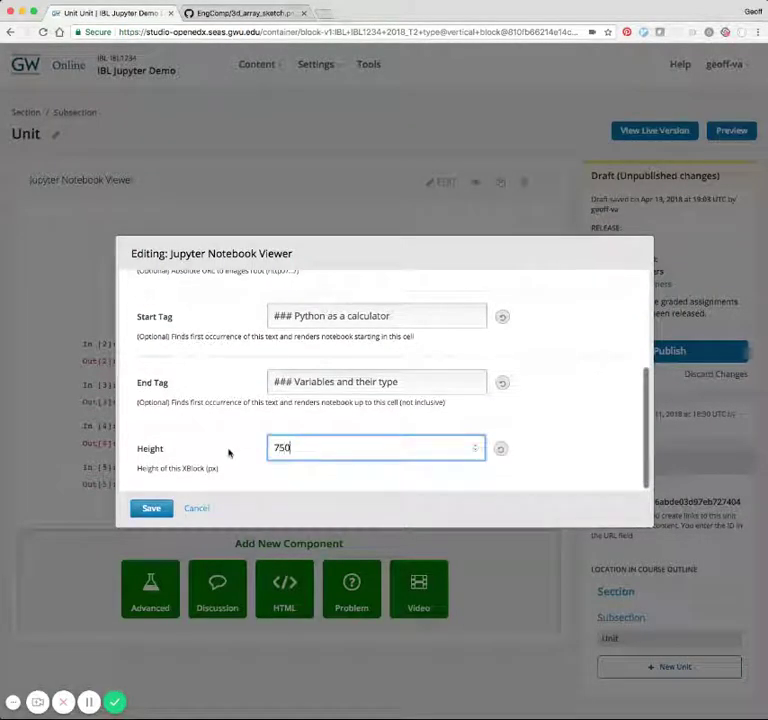
left_click(151, 509)
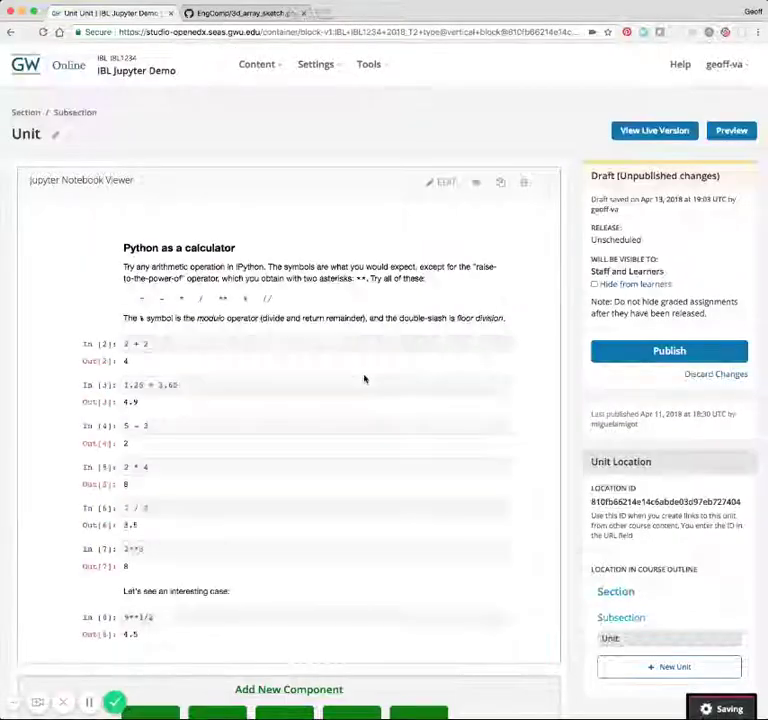
scroll(398, 377, "down", 4)
scroll(396, 378, "down", 6)
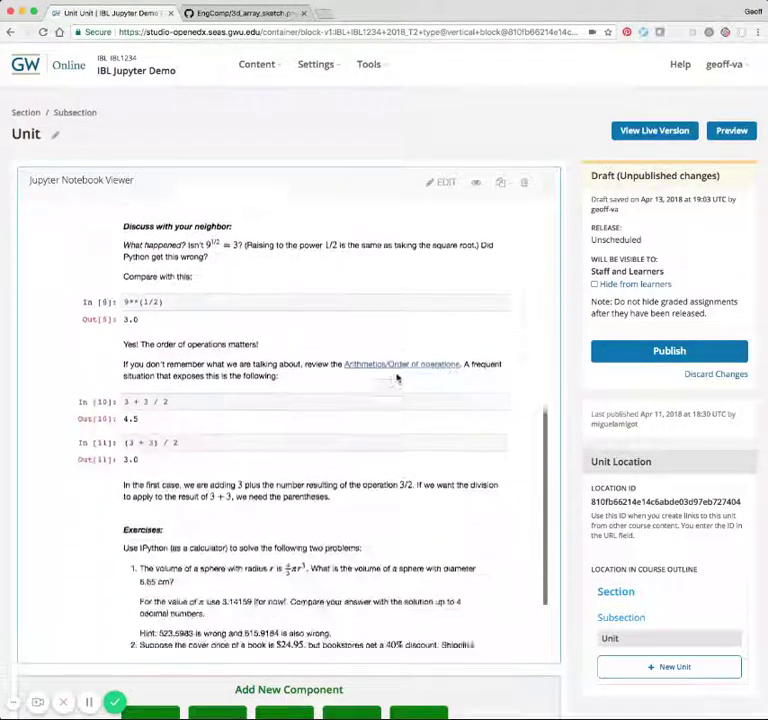
scroll(396, 378, "up", 10)
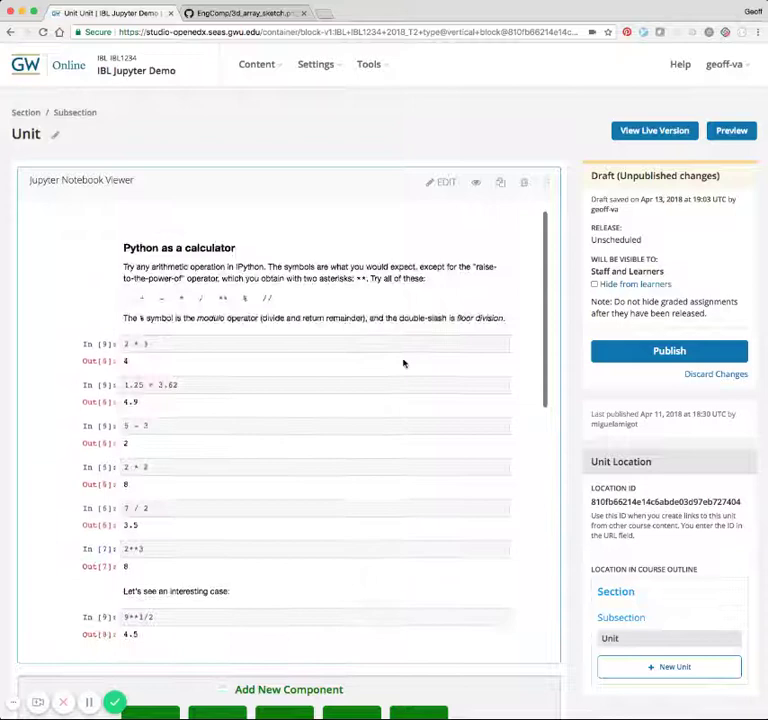
- Raise the Height above 750, save, and scroll to check the taller viewer
left_click(441, 182)
scroll(249, 444, "down", 5)
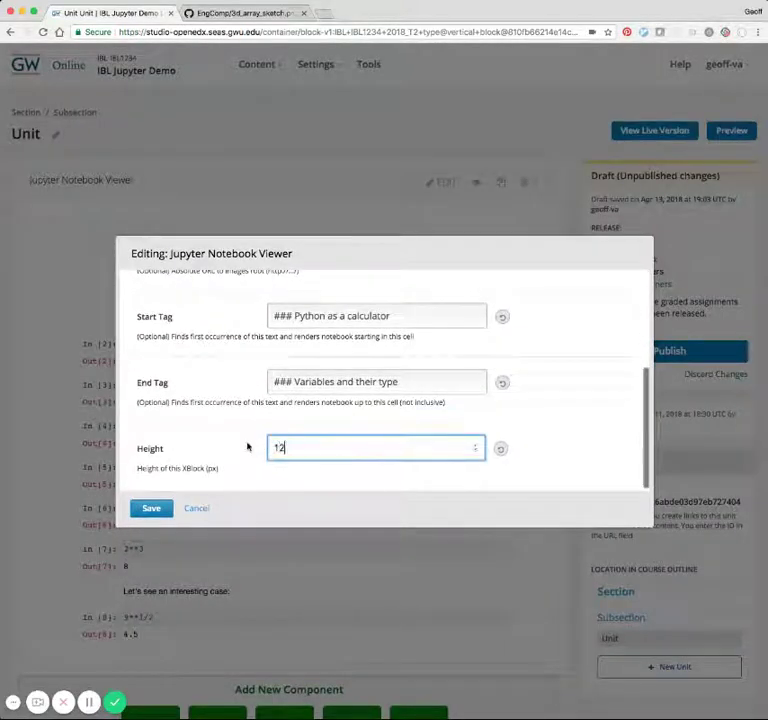
left_click(166, 508)
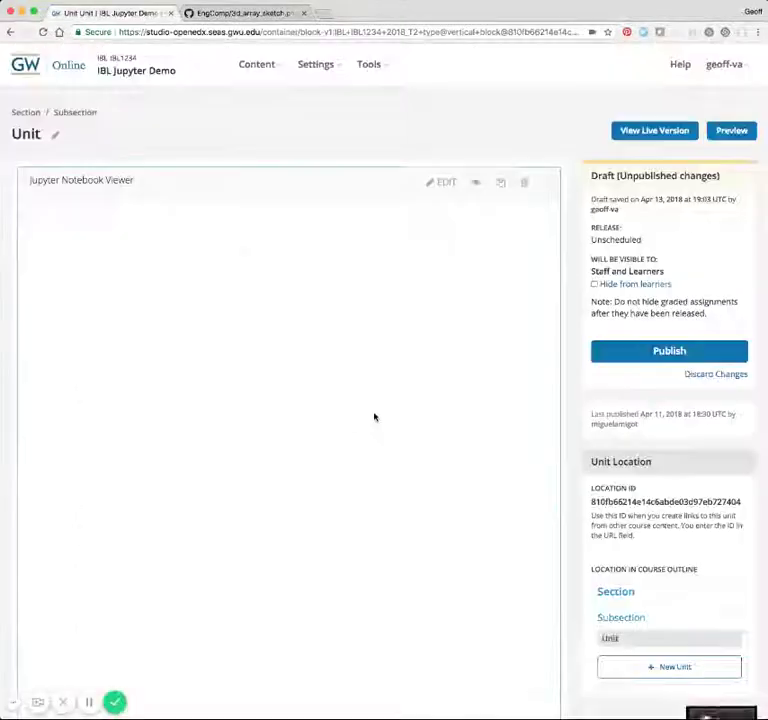
scroll(374, 415, "down", 5)
scroll(374, 415, "down", 2)
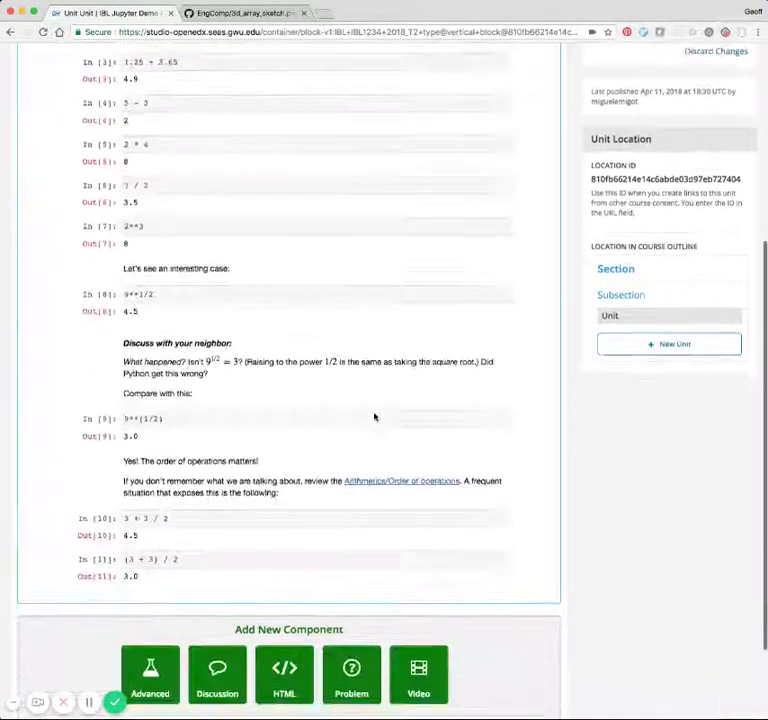
scroll(213, 422, "up", 3)
scroll(213, 422, "up", 3)
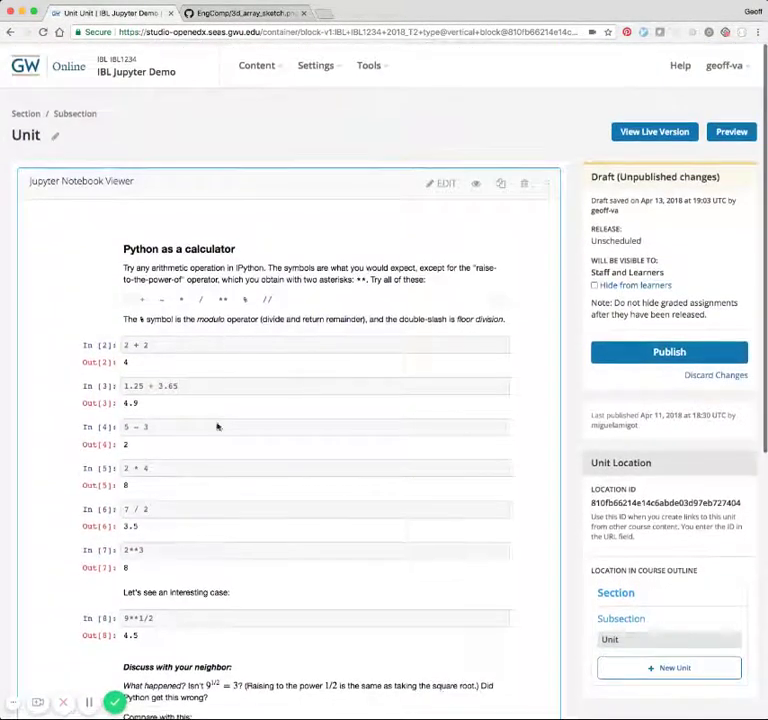
scroll(218, 425, "down", 3)
scroll(239, 450, "down", 5)
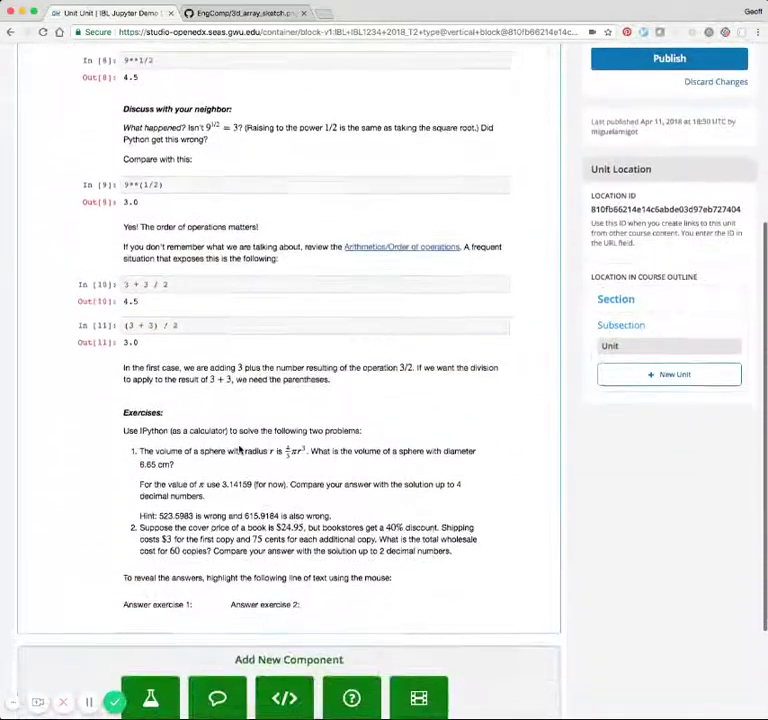
scroll(239, 446, "up", 5)
scroll(239, 446, "up", 5)
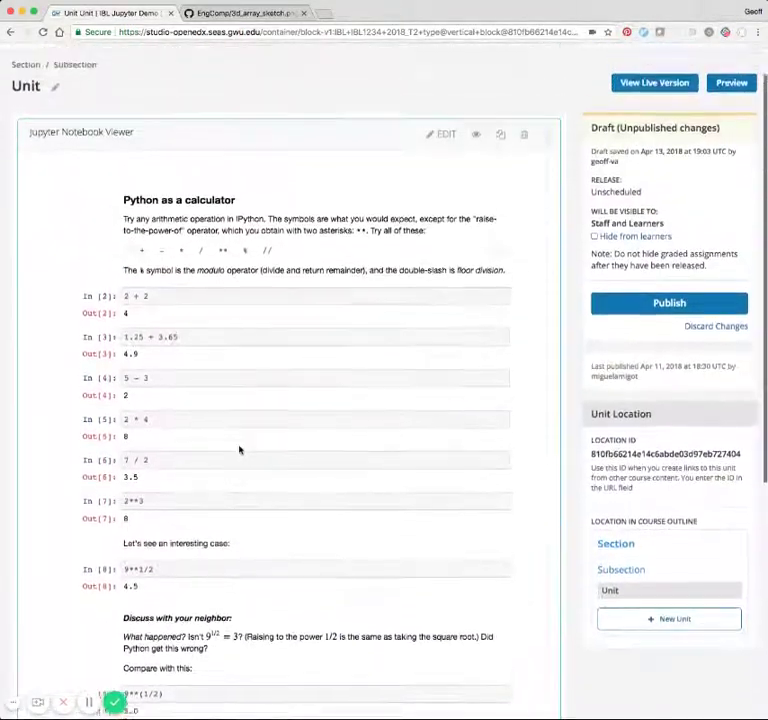
- Change the Jupyter Notebook Viewer's Display Name to 'Problem 1' and save it
left_click(437, 189)
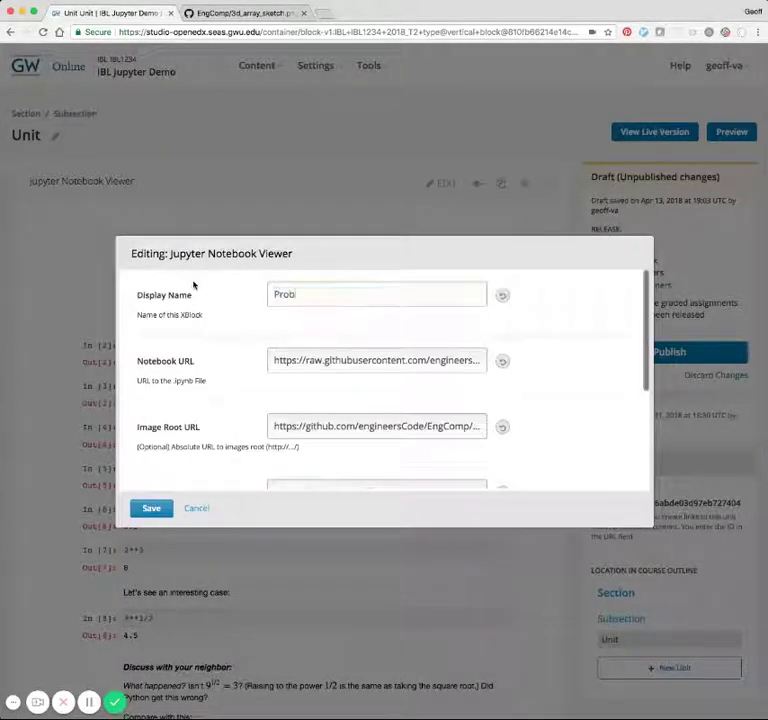
left_click(149, 509)
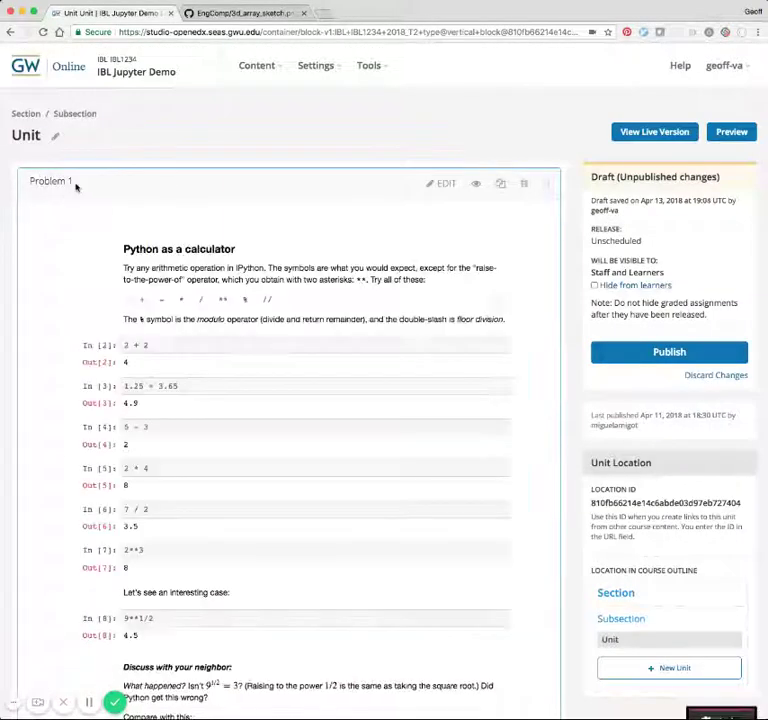